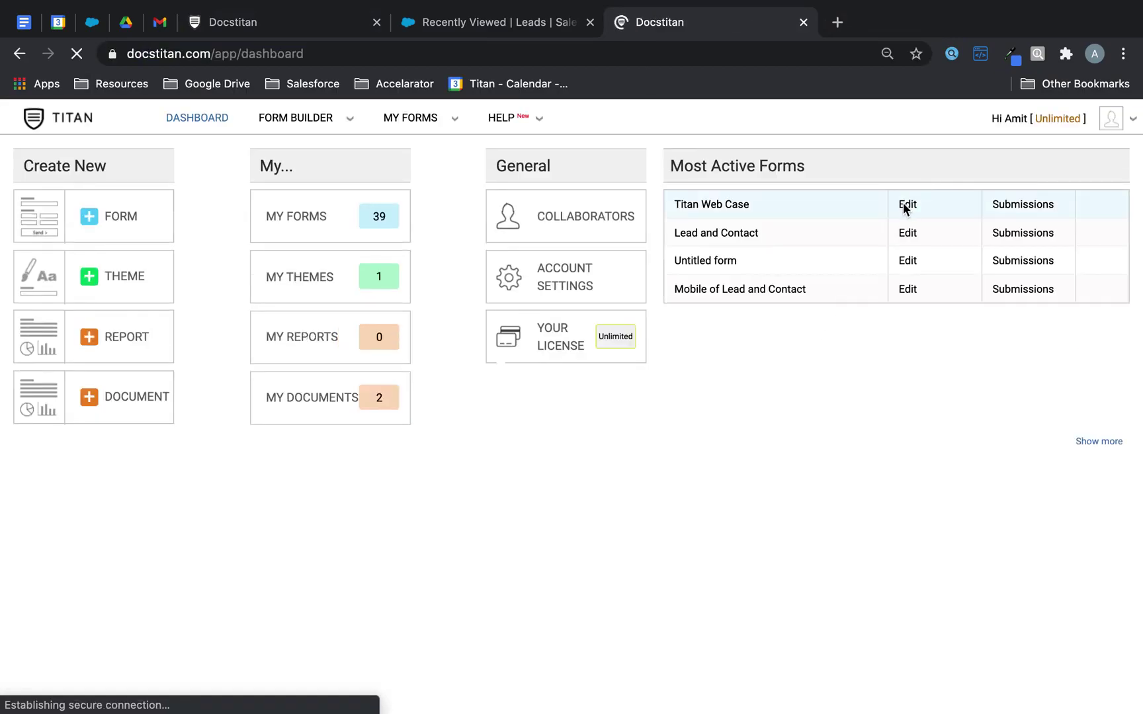
- Open the Titan Web Case form from Most Active Forms for editing
{"action": "left_click", "coordinate": [905, 207]}
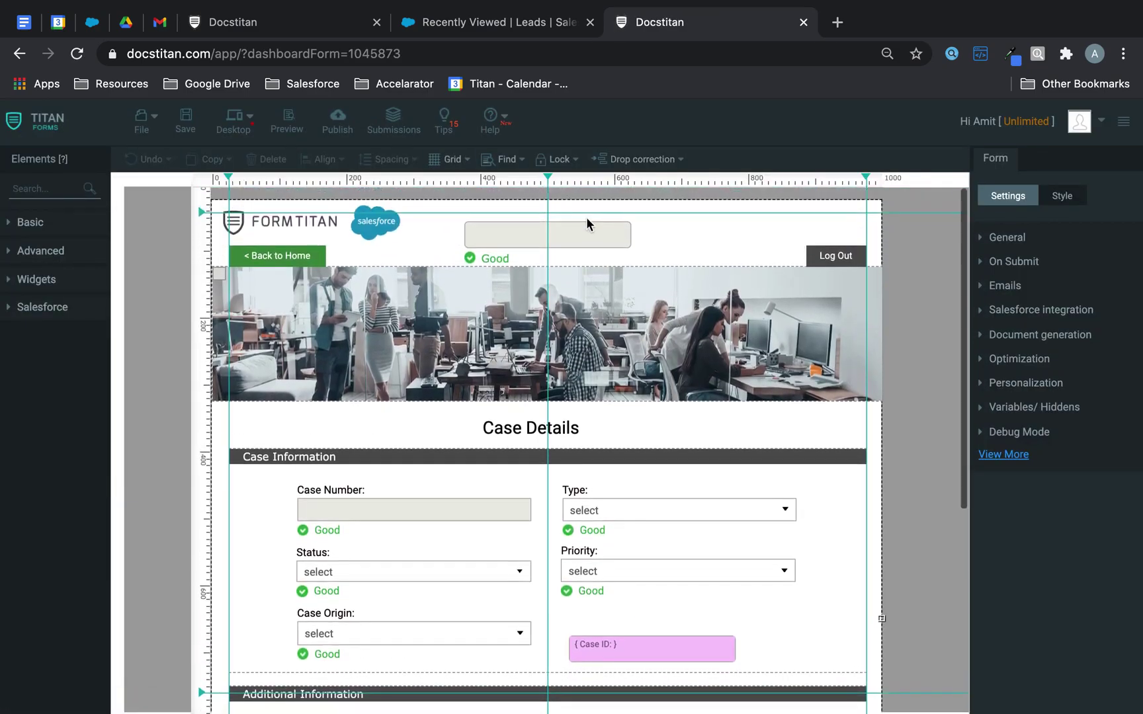
- Inspect the calculated field at the top and the hidden Case ID field
{"action": "left_click", "coordinate": [586, 232]}
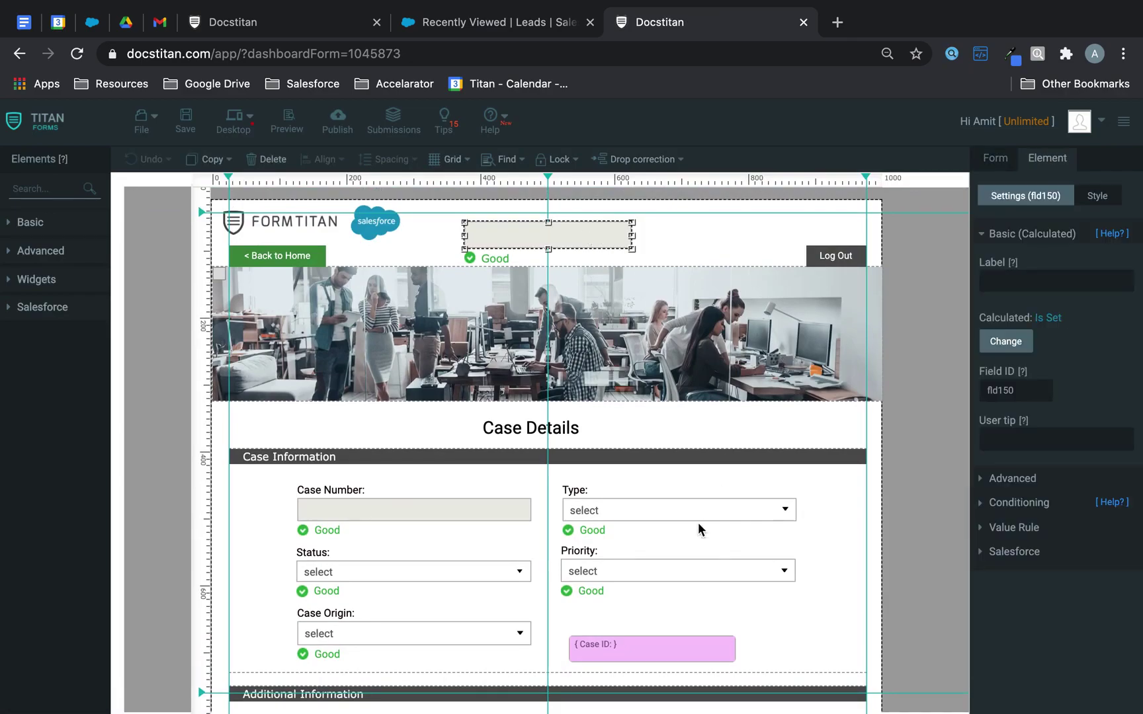
{"action": "left_click", "coordinate": [658, 648]}
{"action": "scroll", "coordinate": [704, 536], "scroll_direction": "down", "scroll_amount": 3}
{"action": "scroll", "coordinate": [703, 536], "scroll_direction": "down", "scroll_amount": 1}
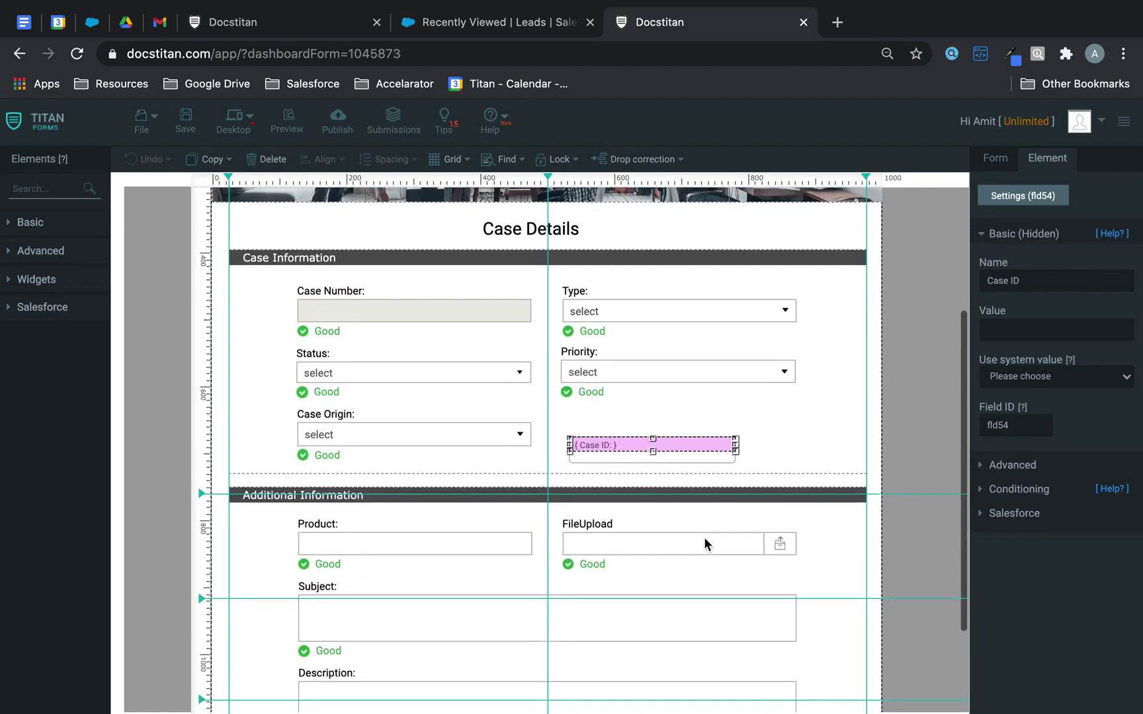
- Verify the Salesforce Get for Case matches Case ID to the form's Case ID field, then apply
{"action": "left_click", "coordinate": [993, 160]}
{"action": "left_click", "coordinate": [1028, 311]}
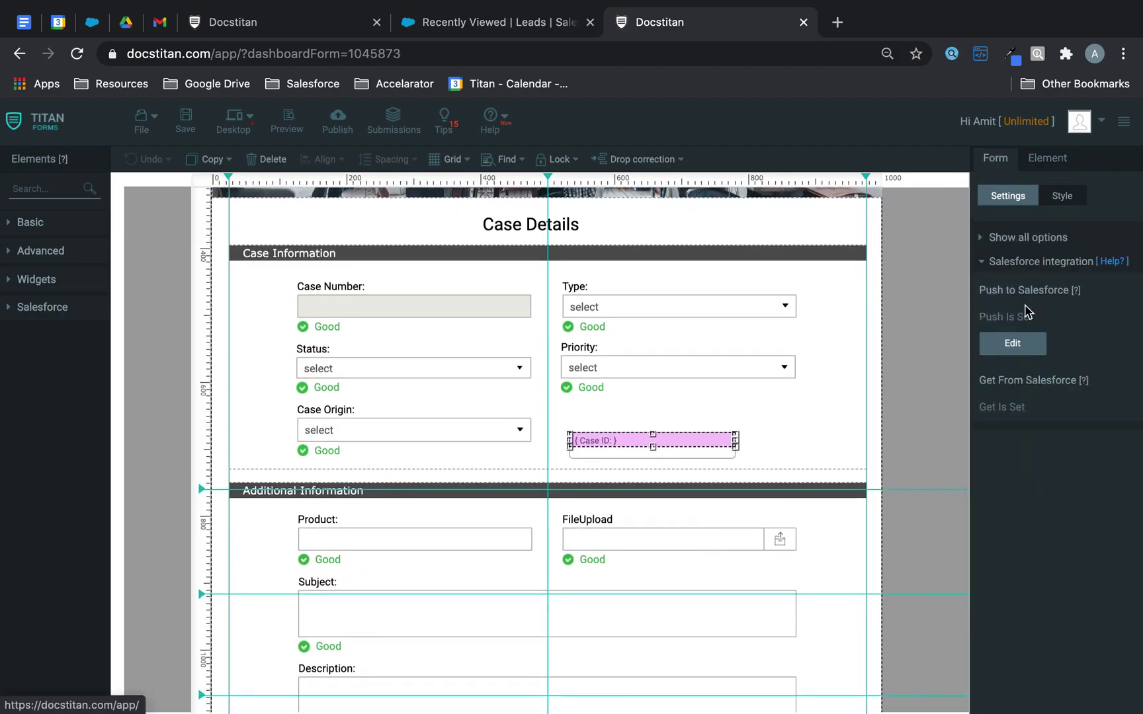
{"action": "left_click", "coordinate": [1012, 434]}
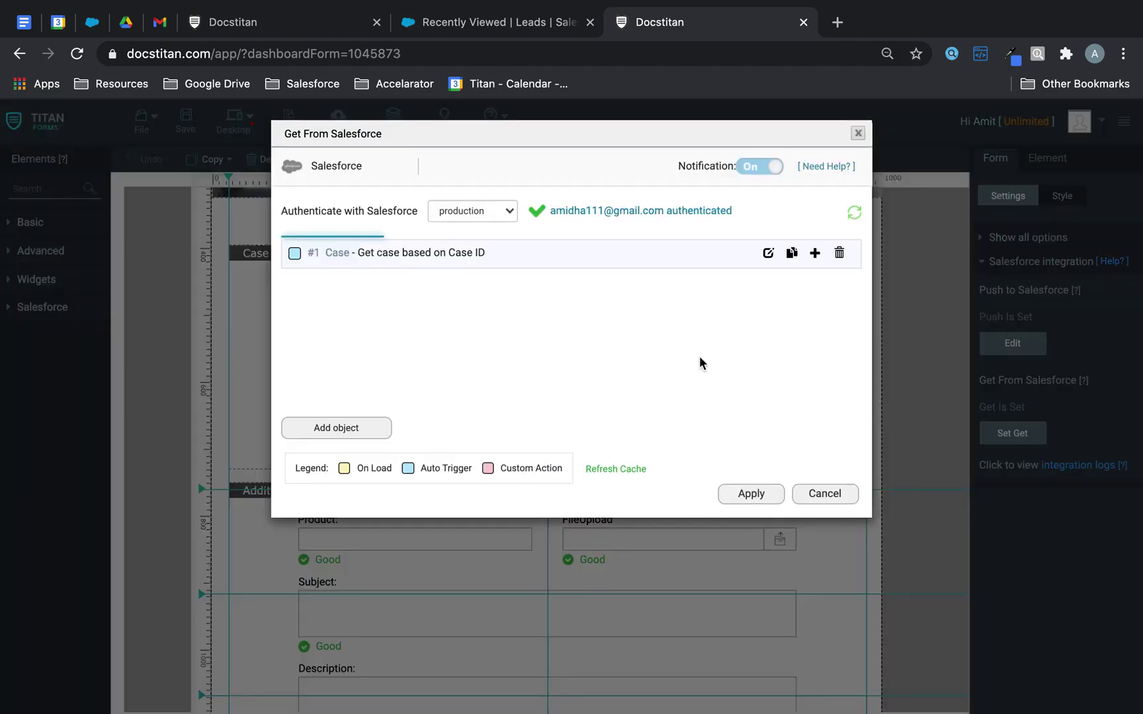
{"action": "left_click", "coordinate": [770, 254]}
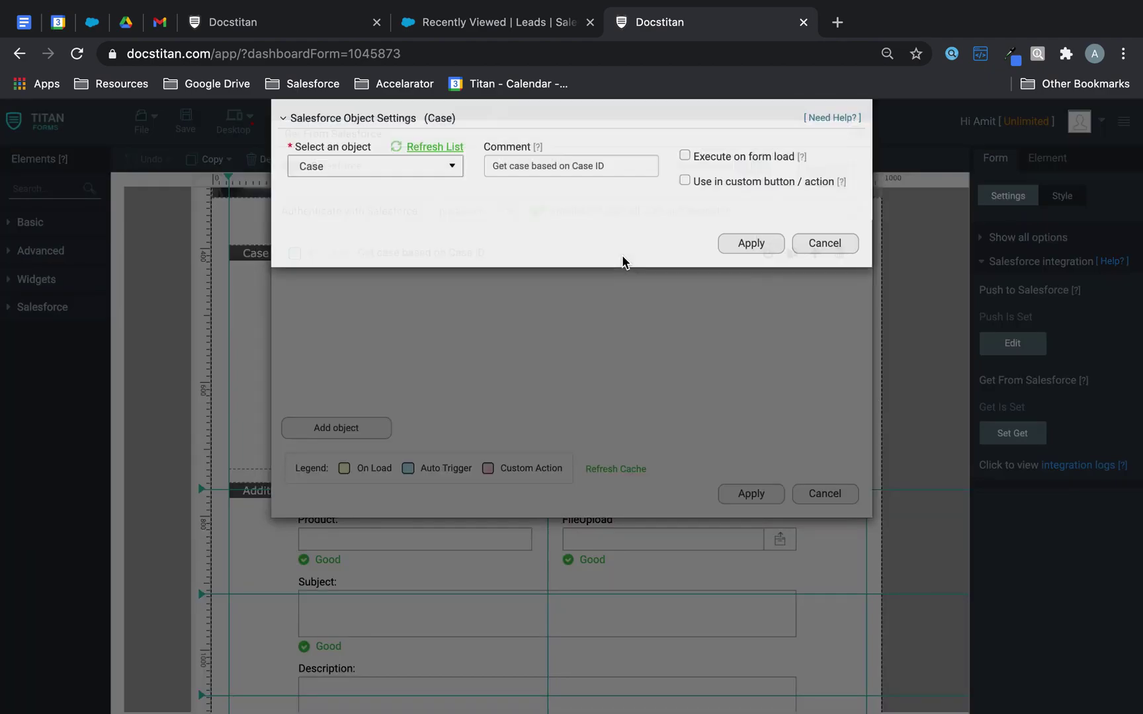
{"action": "left_click", "coordinate": [345, 265]}
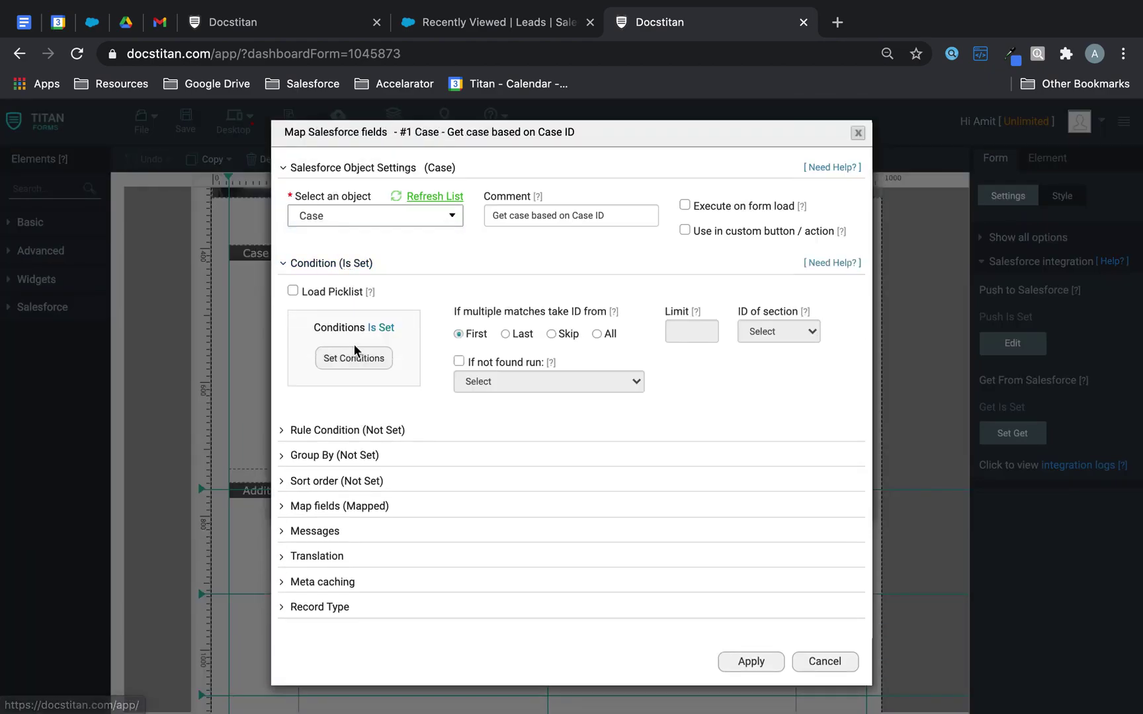
{"action": "left_click", "coordinate": [367, 360]}
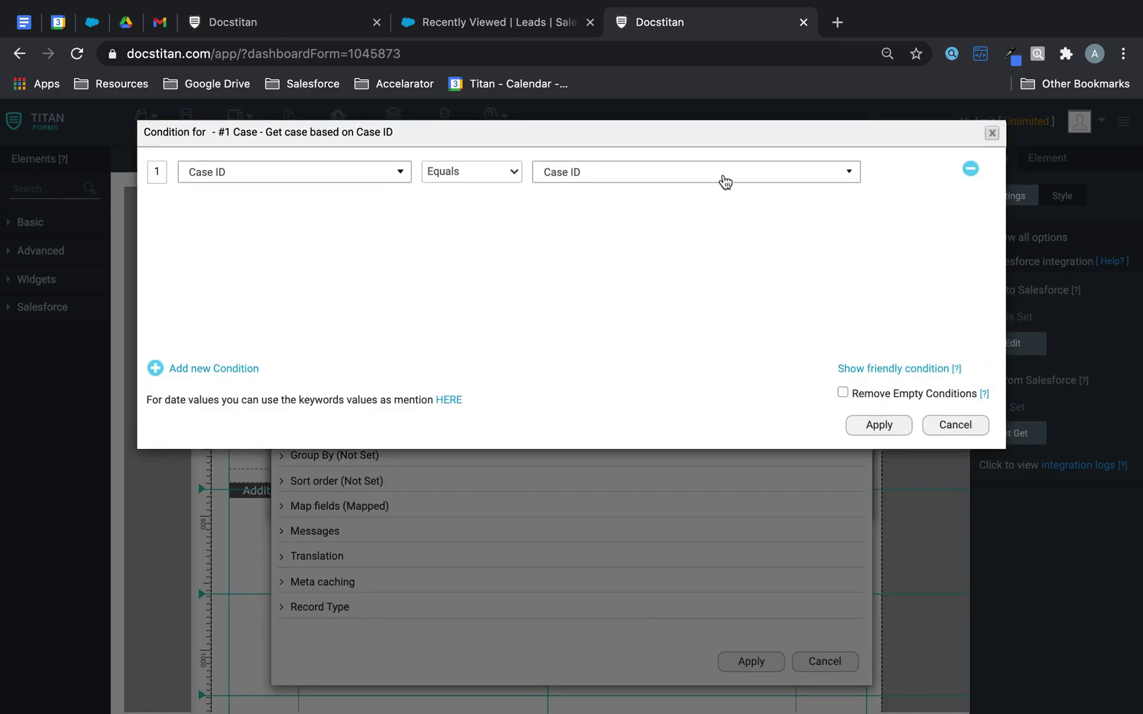
{"action": "left_click", "coordinate": [871, 427]}
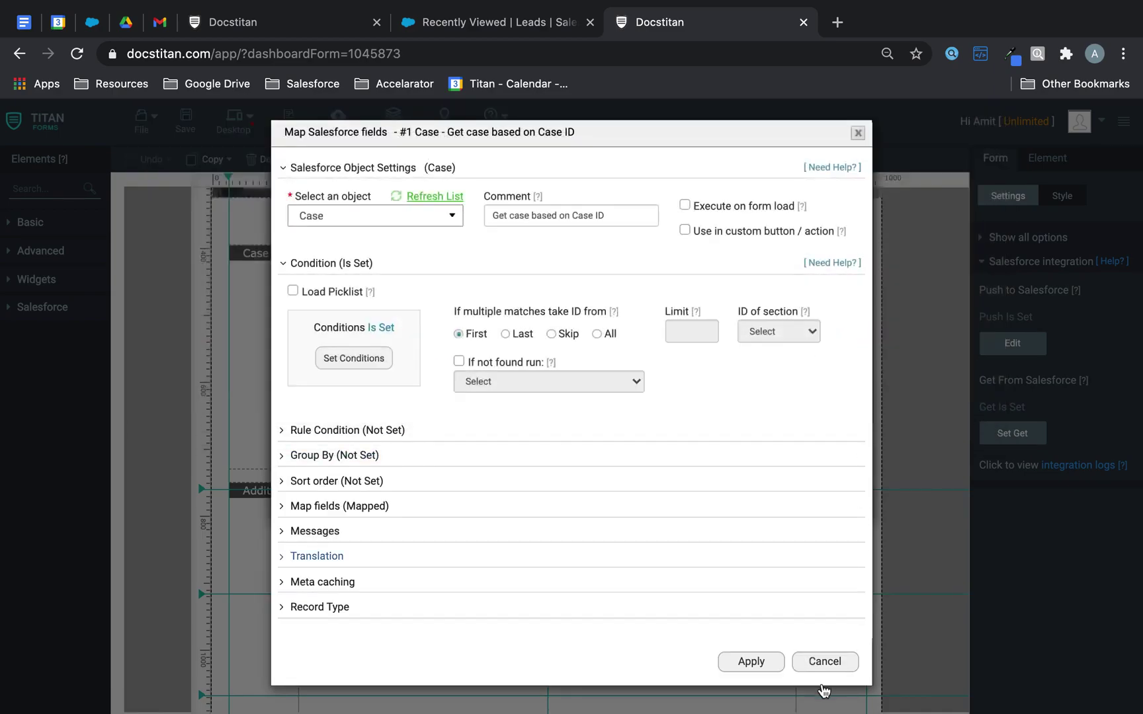
{"action": "left_click", "coordinate": [755, 661]}
{"action": "left_click", "coordinate": [754, 494]}
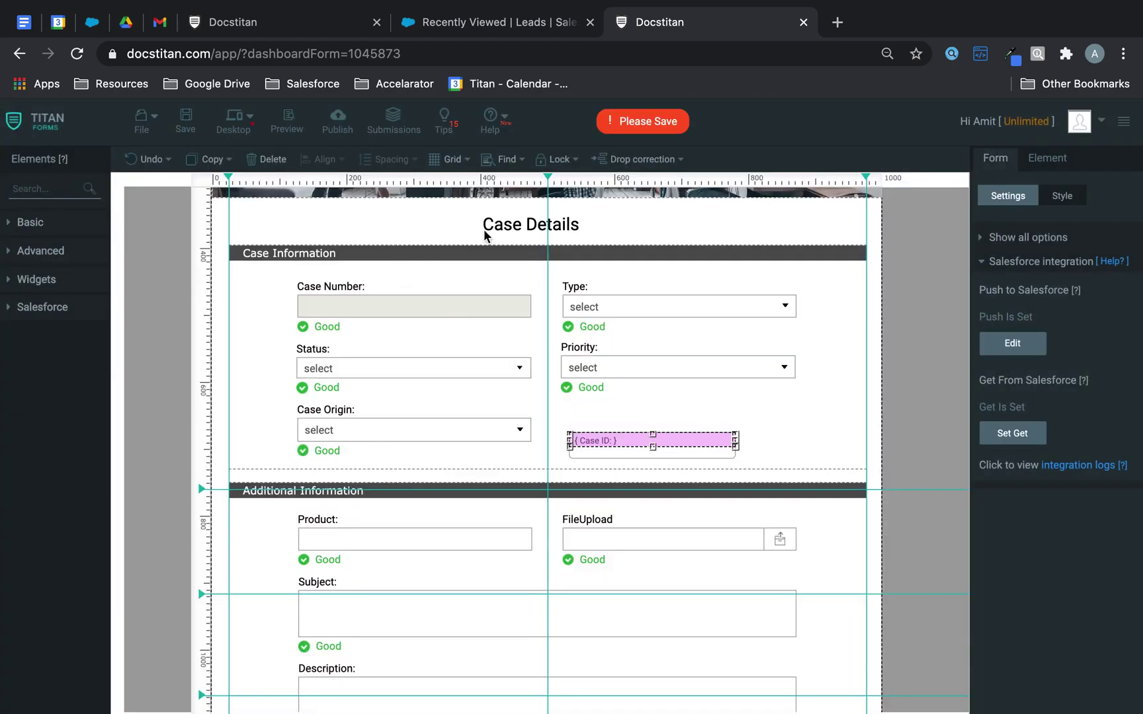
- Collapse Salesforce integration and list all form settings sections down to Limits
{"action": "scroll", "coordinate": [584, 515], "scroll_direction": "down", "scroll_amount": 3}
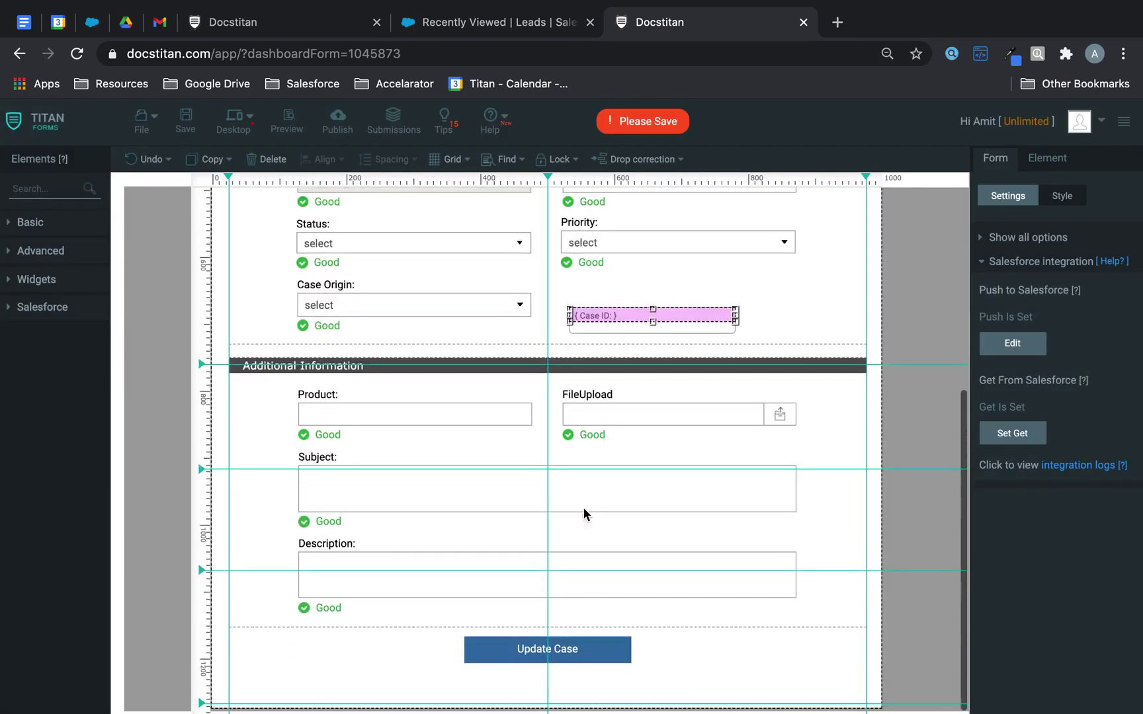
{"action": "scroll", "coordinate": [583, 514], "scroll_direction": "up", "scroll_amount": 5}
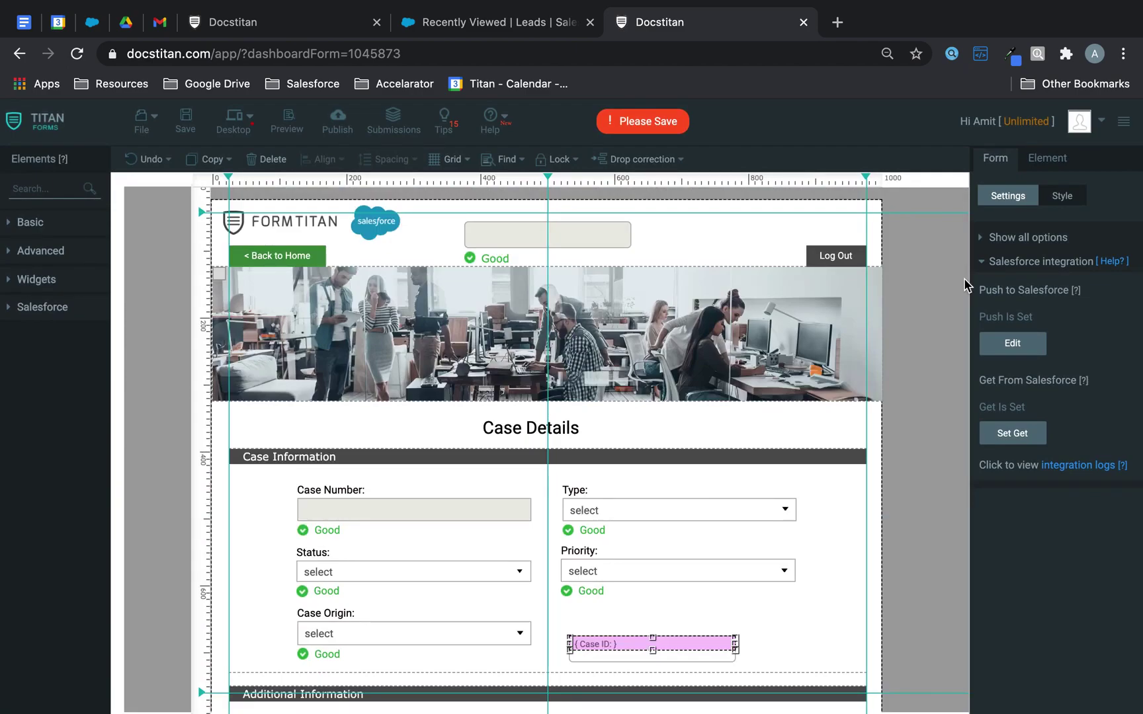
{"action": "left_click", "coordinate": [1026, 265]}
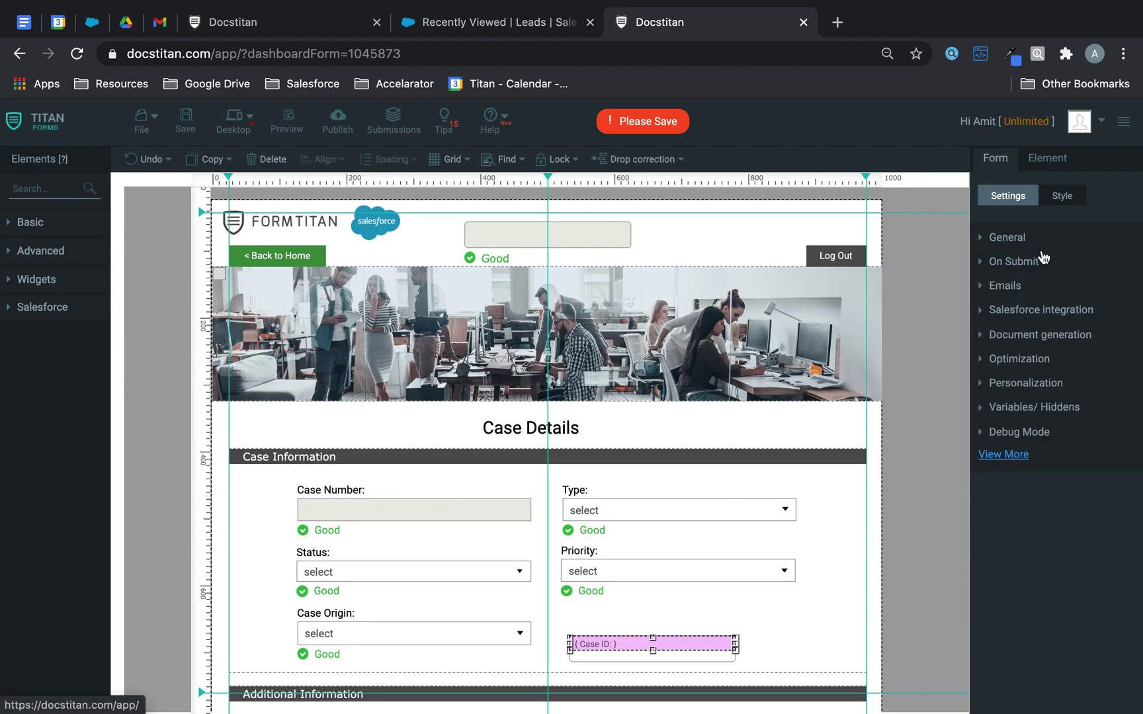
{"action": "left_click", "coordinate": [1007, 455]}
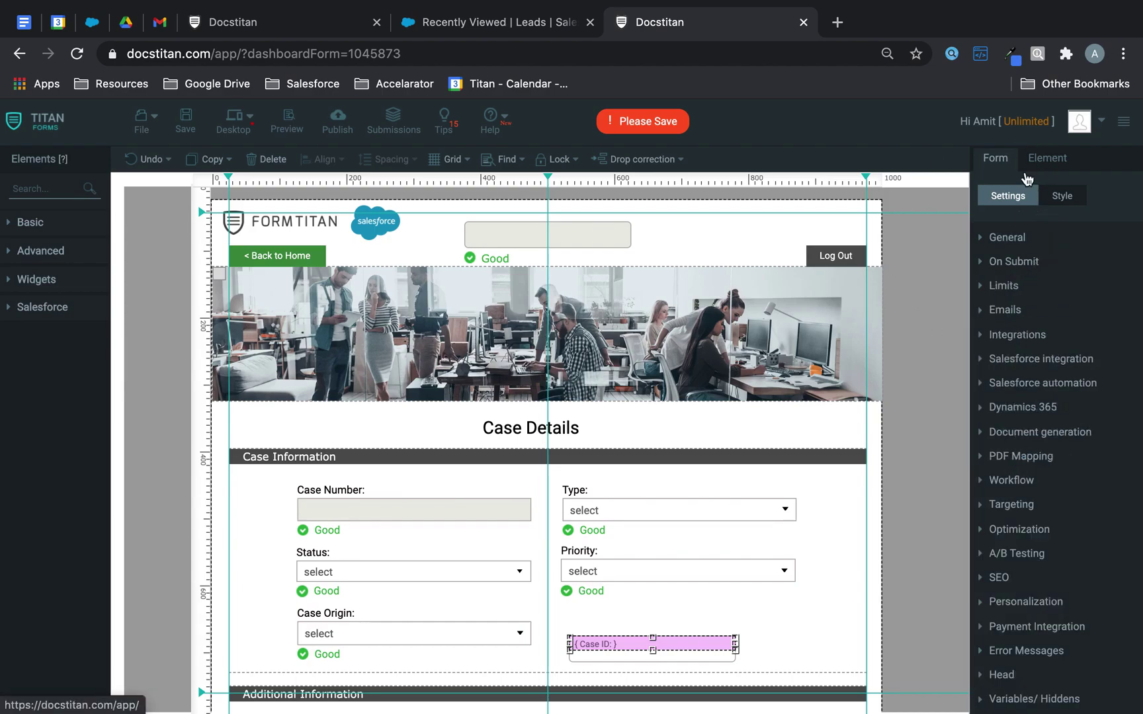
{"action": "scroll", "coordinate": [1026, 469], "scroll_direction": "down", "scroll_amount": 2}
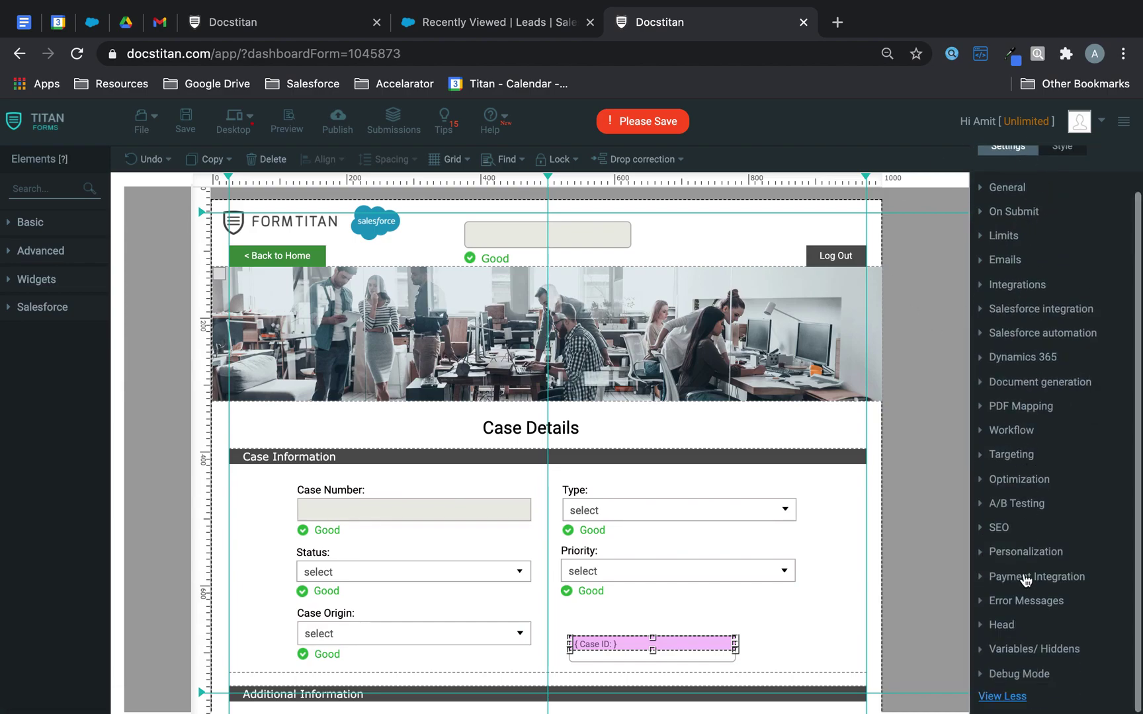
- Configure Post Message under Limits with * allowed domains and Case ID parameter fld54
{"action": "left_click", "coordinate": [1008, 242]}
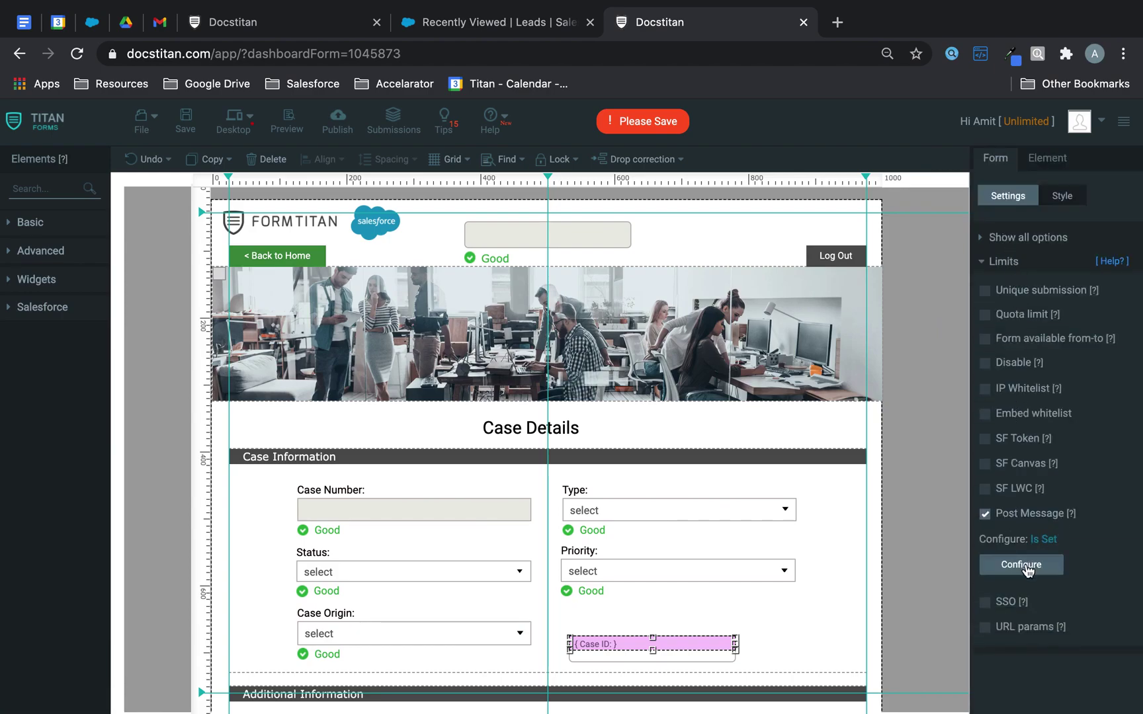
{"action": "left_click", "coordinate": [1021, 564]}
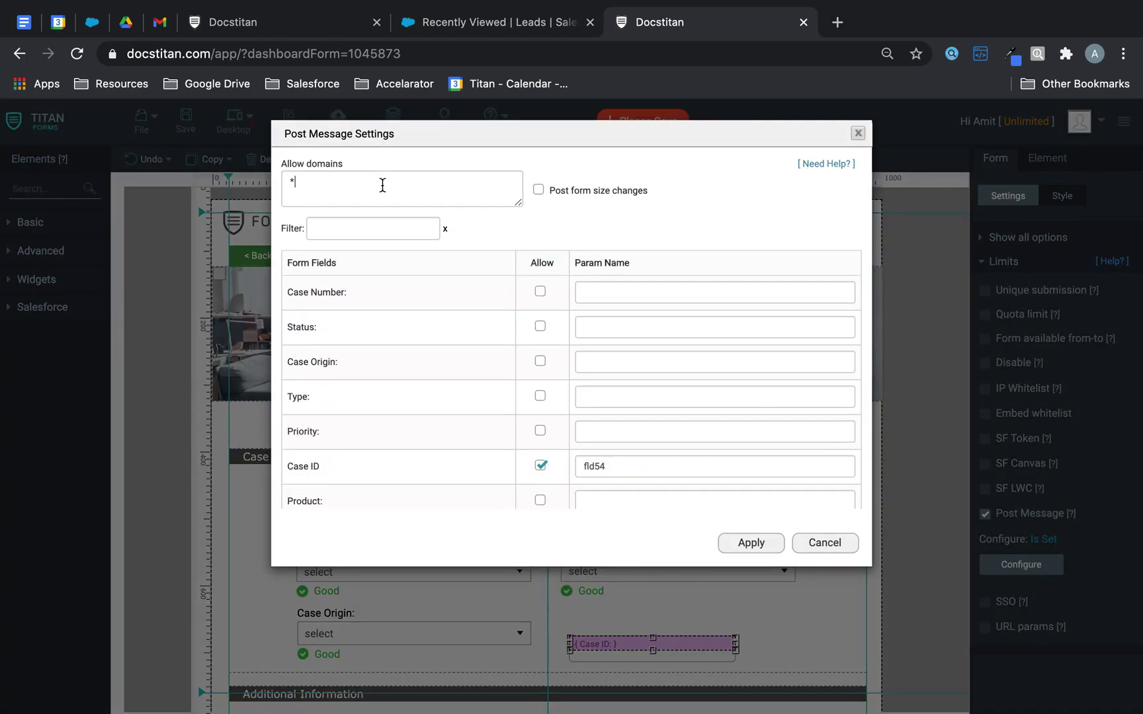
{"action": "left_click", "coordinate": [382, 185]}
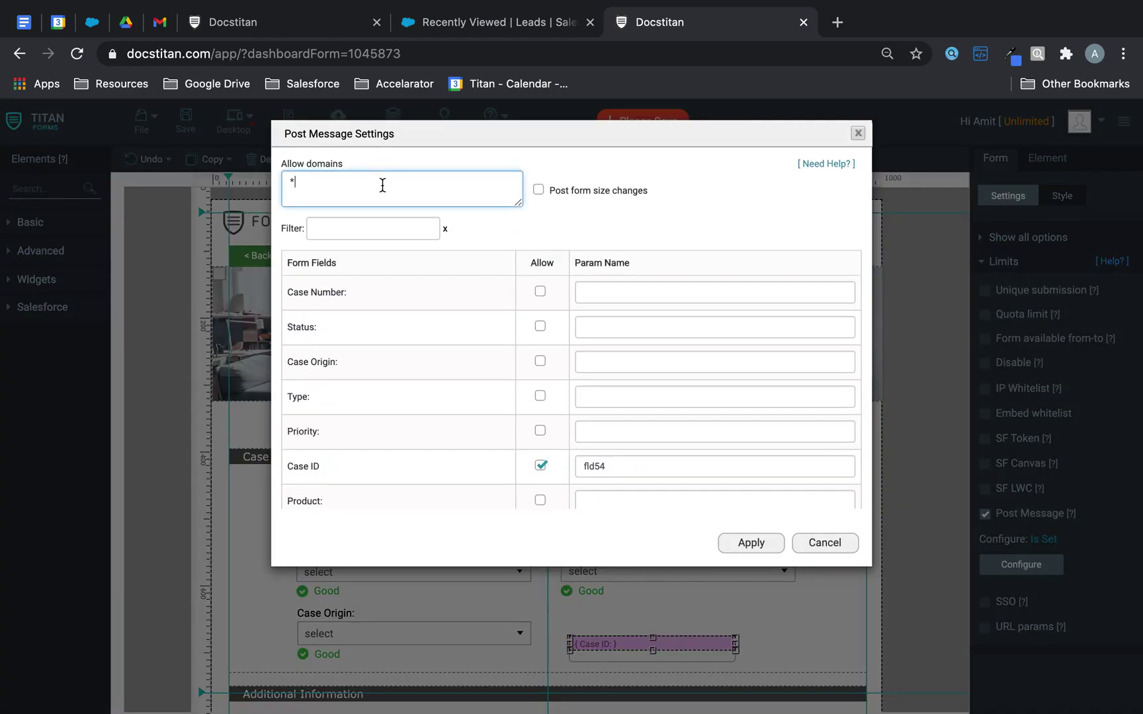
{"action": "left_click", "coordinate": [632, 466]}
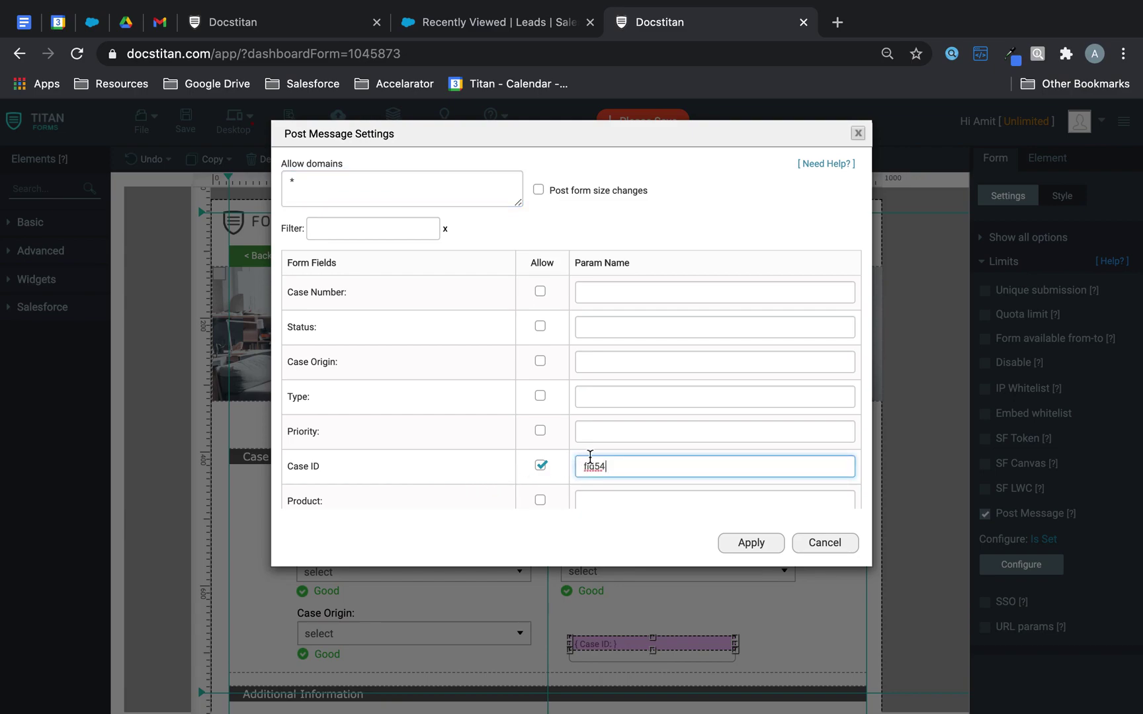
{"action": "left_click", "coordinate": [729, 539]}
- Recheck the hidden Case ID field is fld54, reapply Post Message settings, and save the form
{"action": "left_click", "coordinate": [694, 606]}
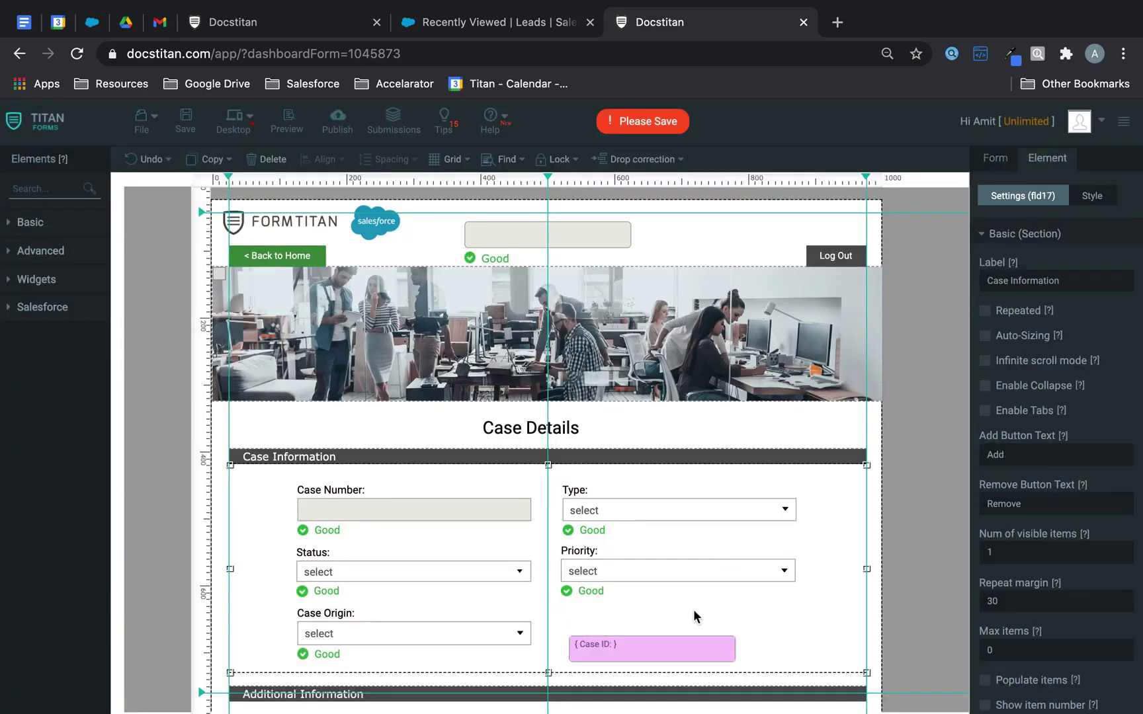
{"action": "left_click", "coordinate": [673, 642]}
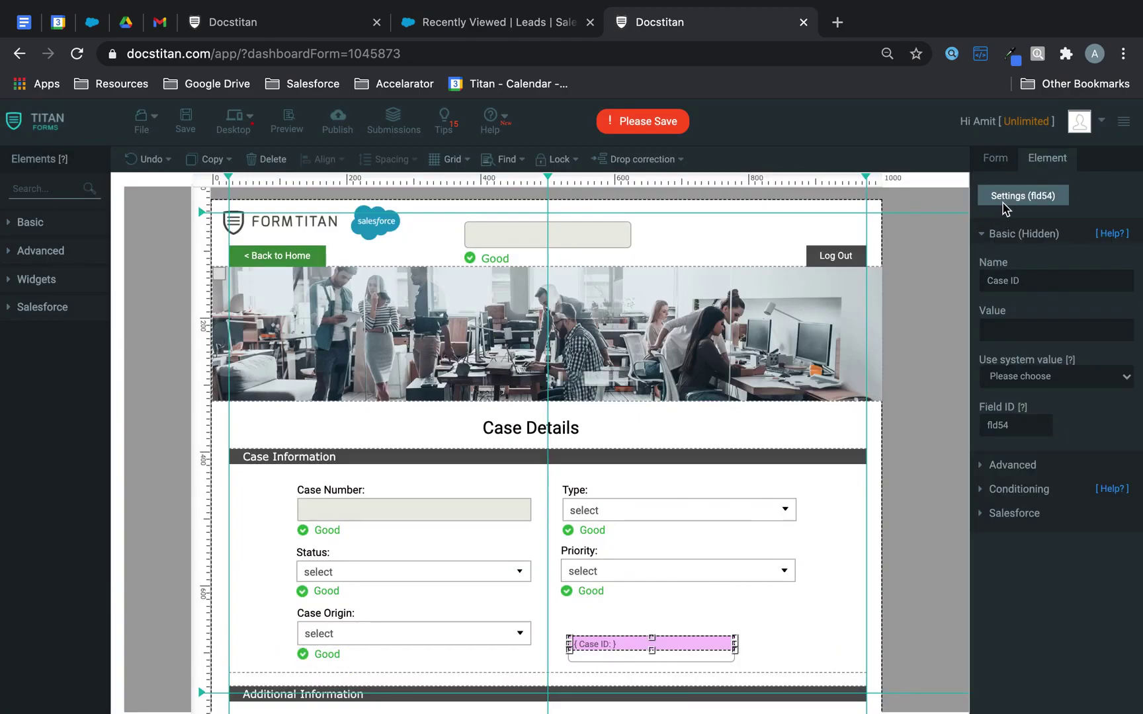
{"action": "left_click", "coordinate": [1002, 163]}
{"action": "left_click", "coordinate": [1022, 568]}
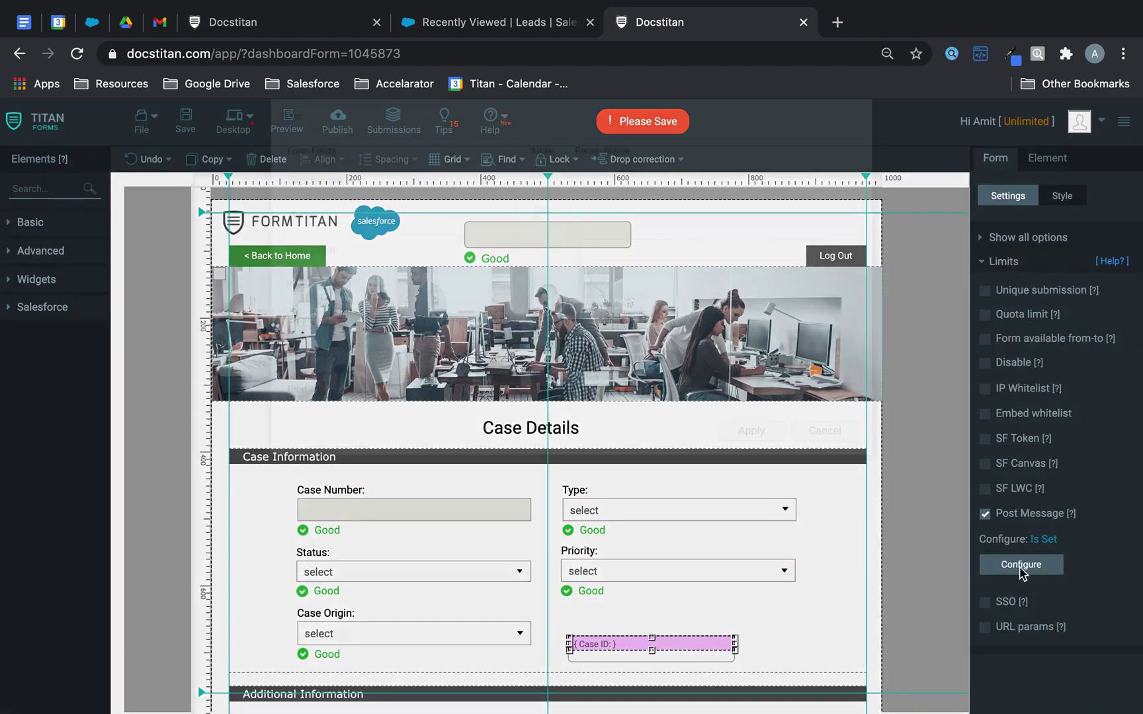
{"action": "left_click", "coordinate": [462, 188]}
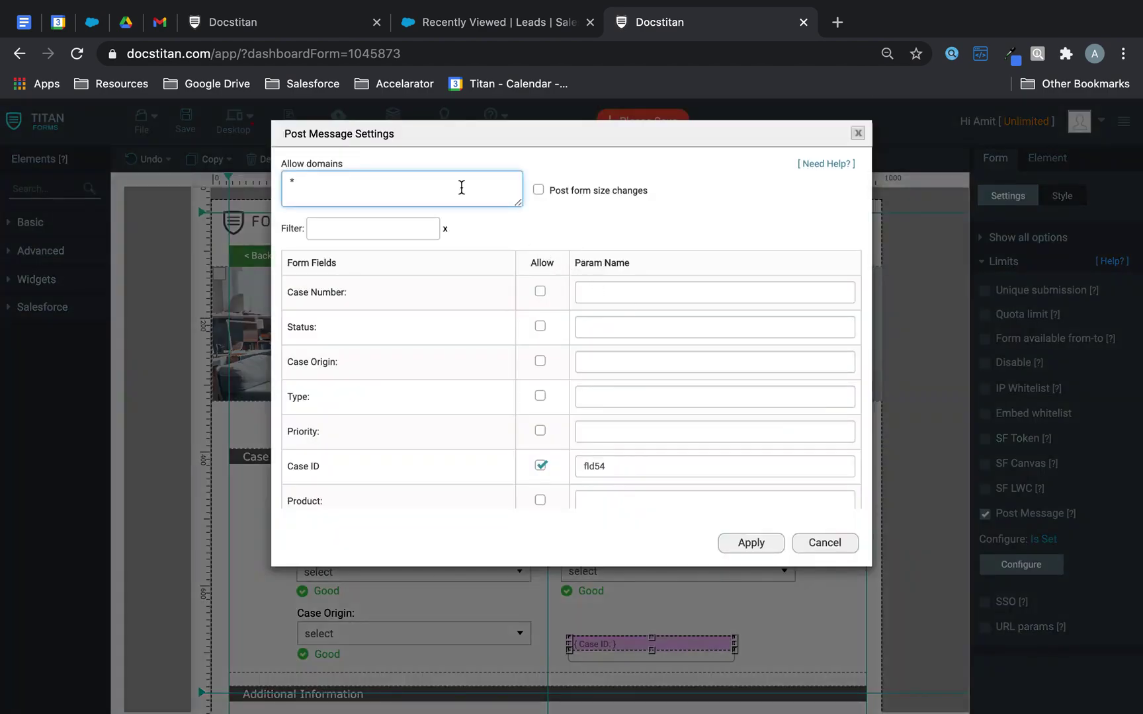
{"action": "scroll", "coordinate": [519, 407], "scroll_direction": "down", "scroll_amount": 2}
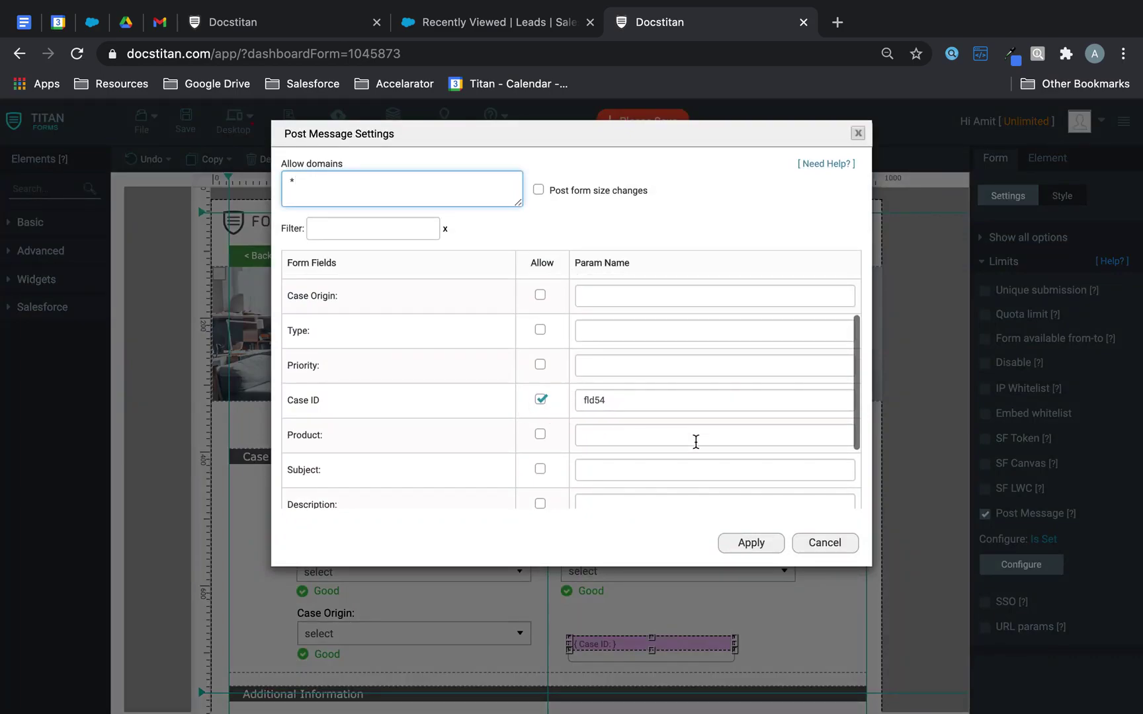
{"action": "left_click", "coordinate": [747, 543]}
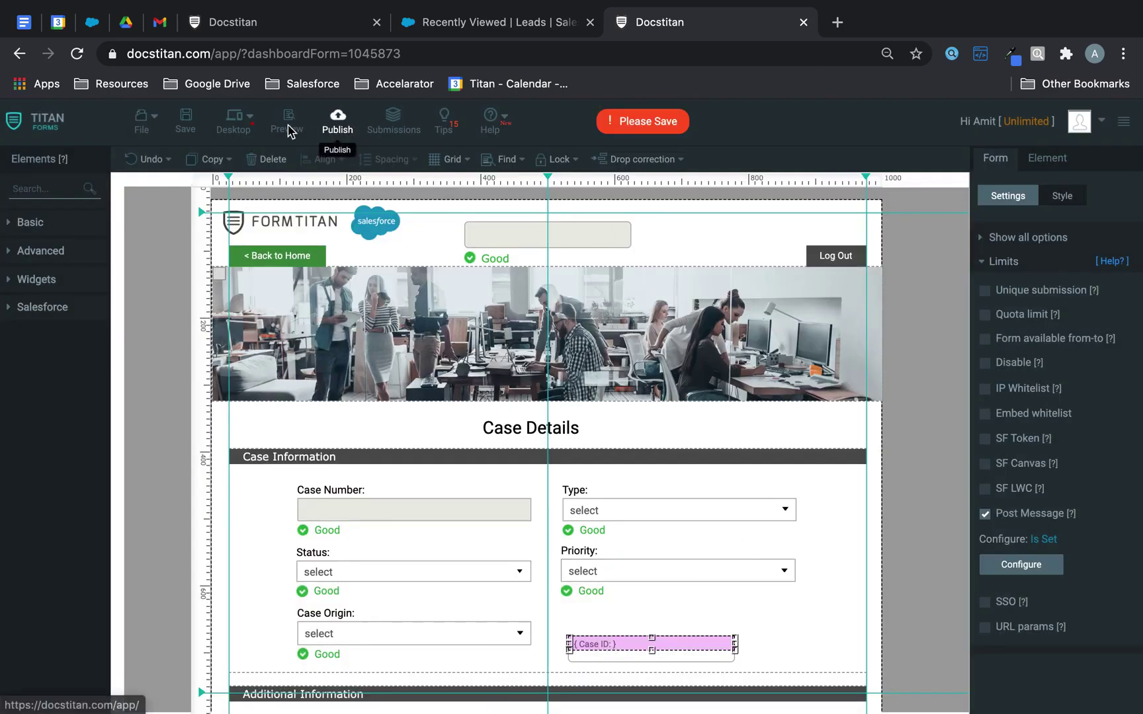
{"action": "left_click", "coordinate": [185, 121]}
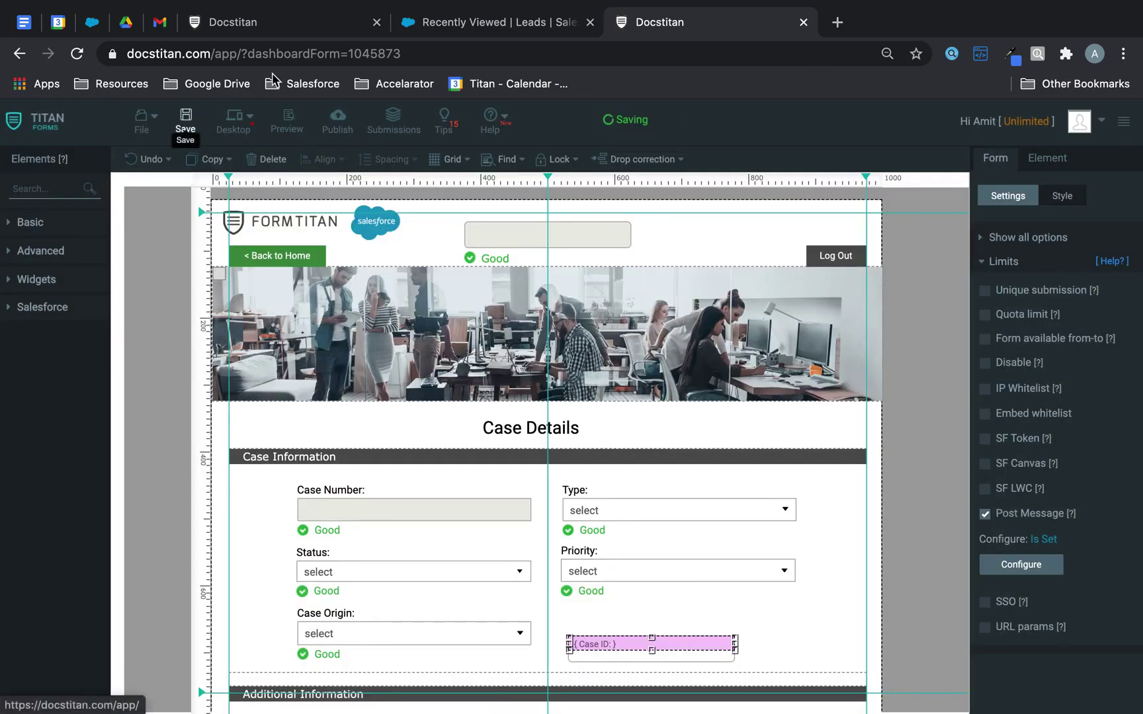
{"action": "left_click", "coordinate": [297, 23]}
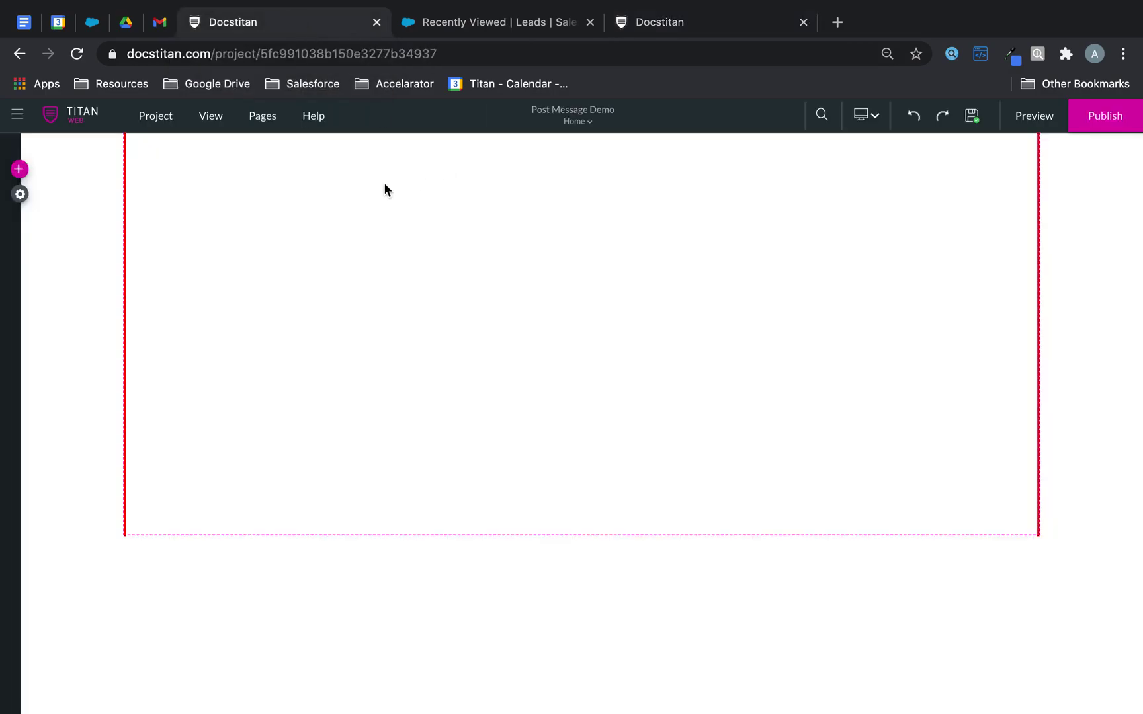
- Shrink the empty strip to about half height and add a second strip below it
{"action": "left_click", "coordinate": [19, 170]}
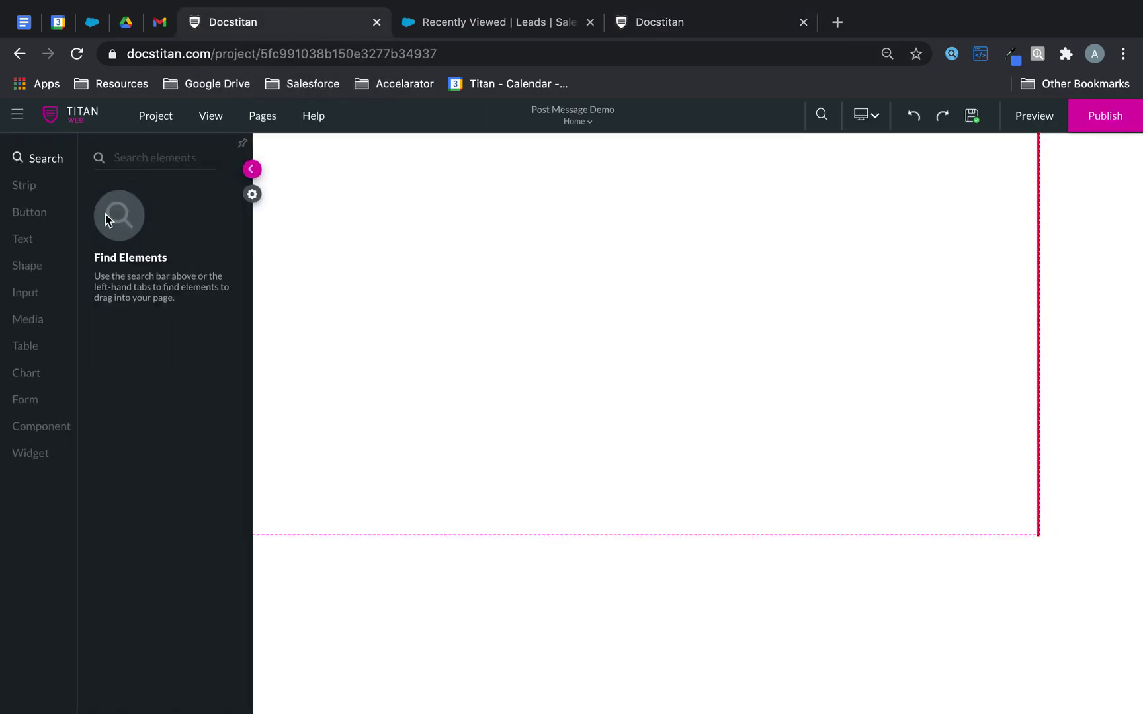
{"action": "left_click", "coordinate": [571, 442]}
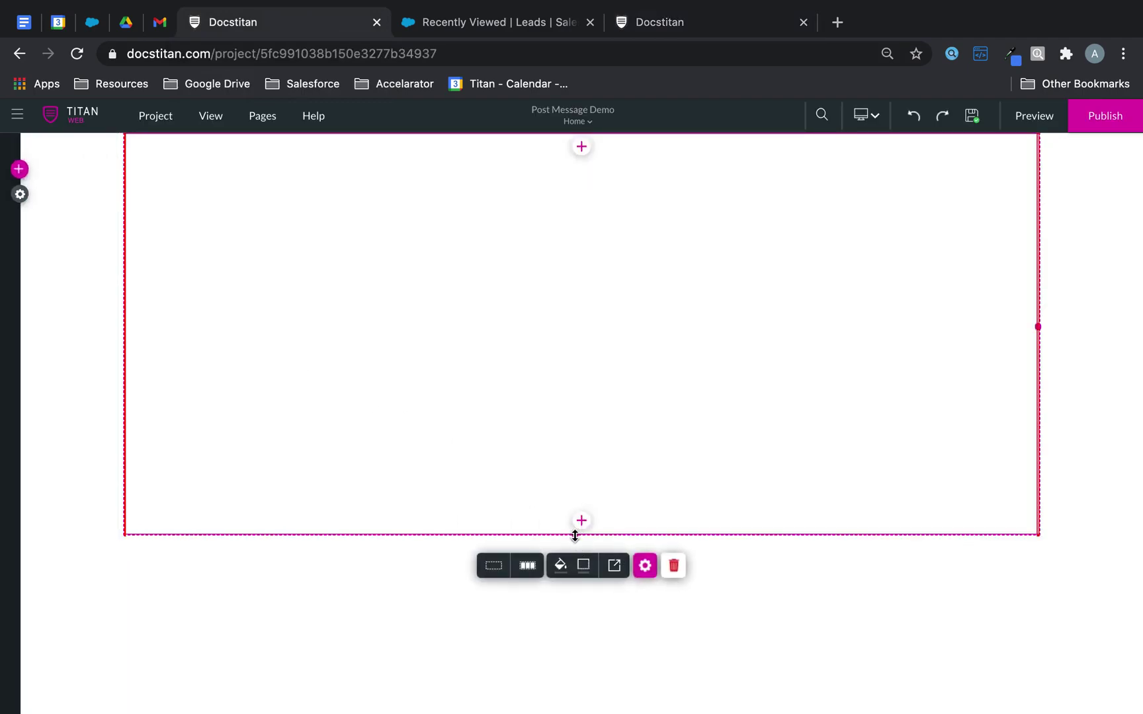
{"action": "left_click_drag", "start_coordinate": [575, 536], "coordinate": [607, 322]}
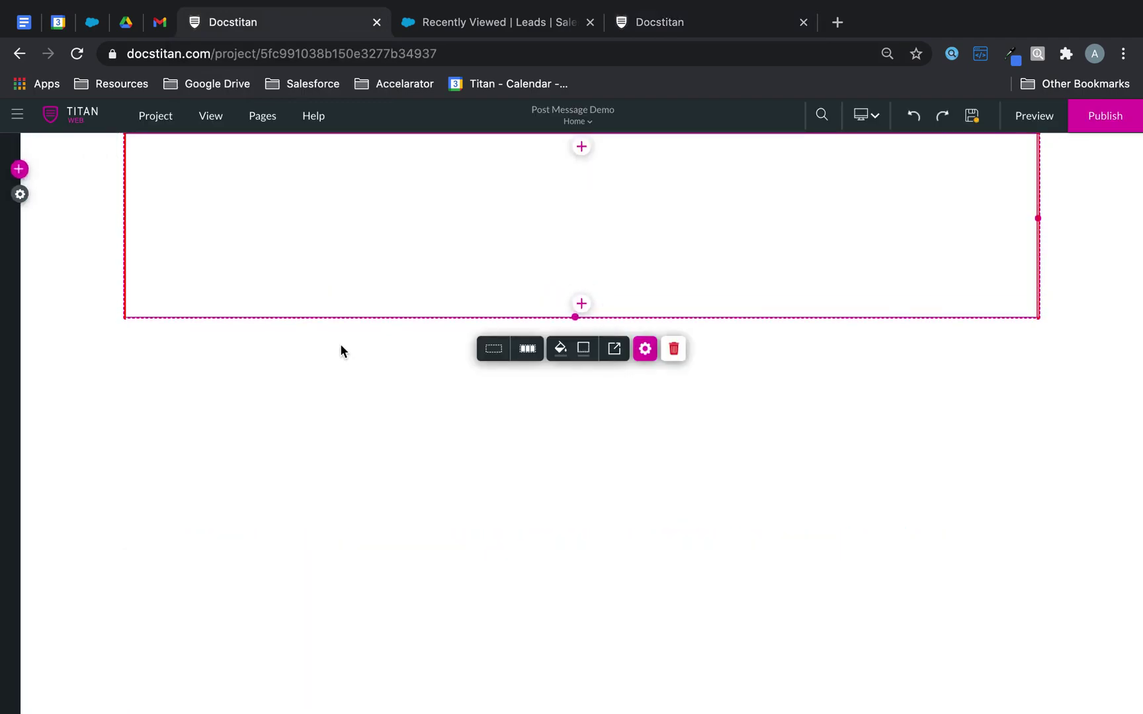
{"action": "left_click", "coordinate": [581, 303]}
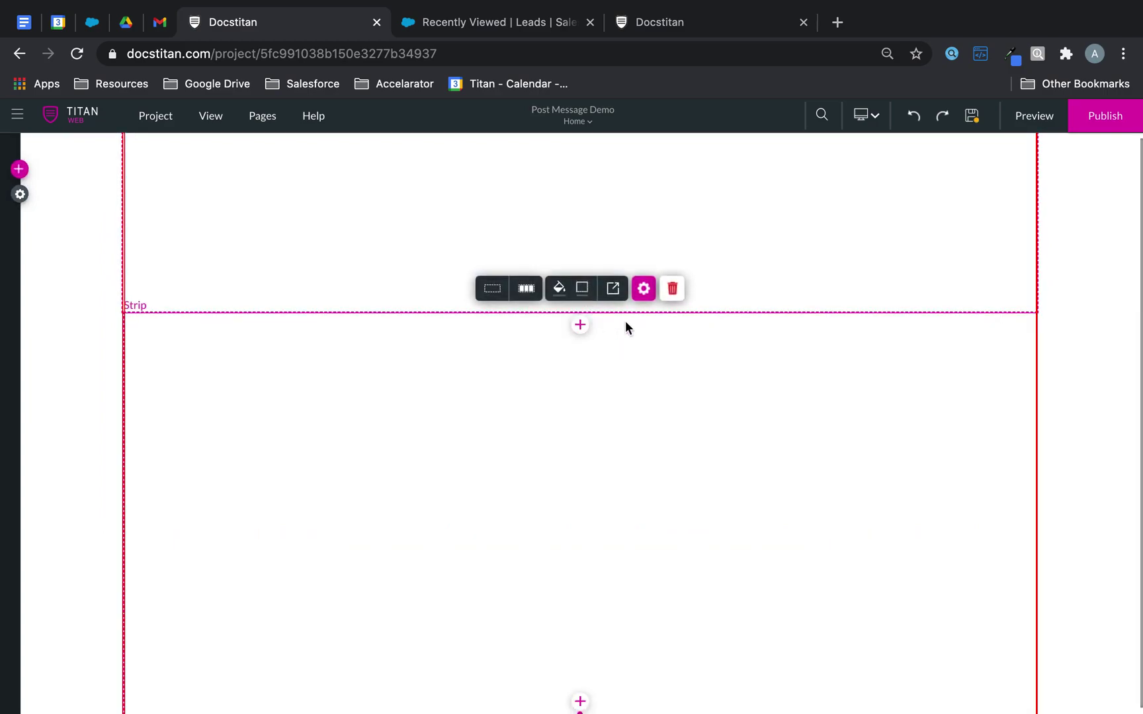
- Make the upper strip shorter and bring up the form elements list
{"action": "left_click", "coordinate": [825, 250]}
{"action": "left_click_drag", "start_coordinate": [574, 312], "coordinate": [581, 248]}
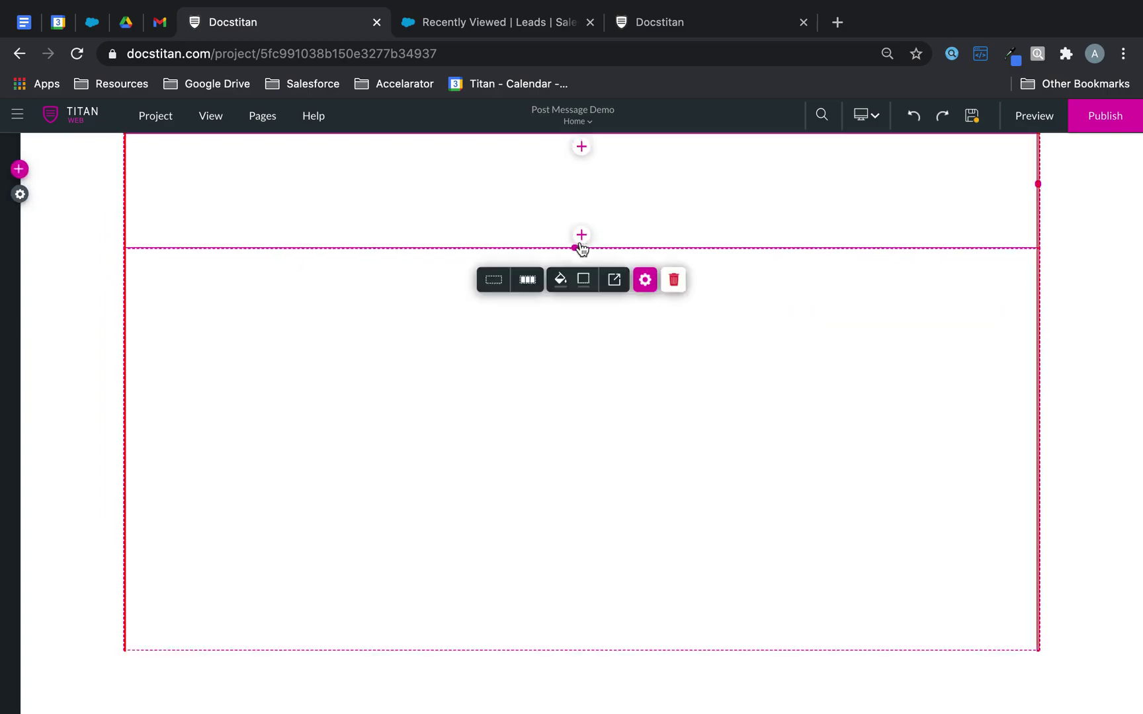
{"action": "left_click", "coordinate": [18, 171]}
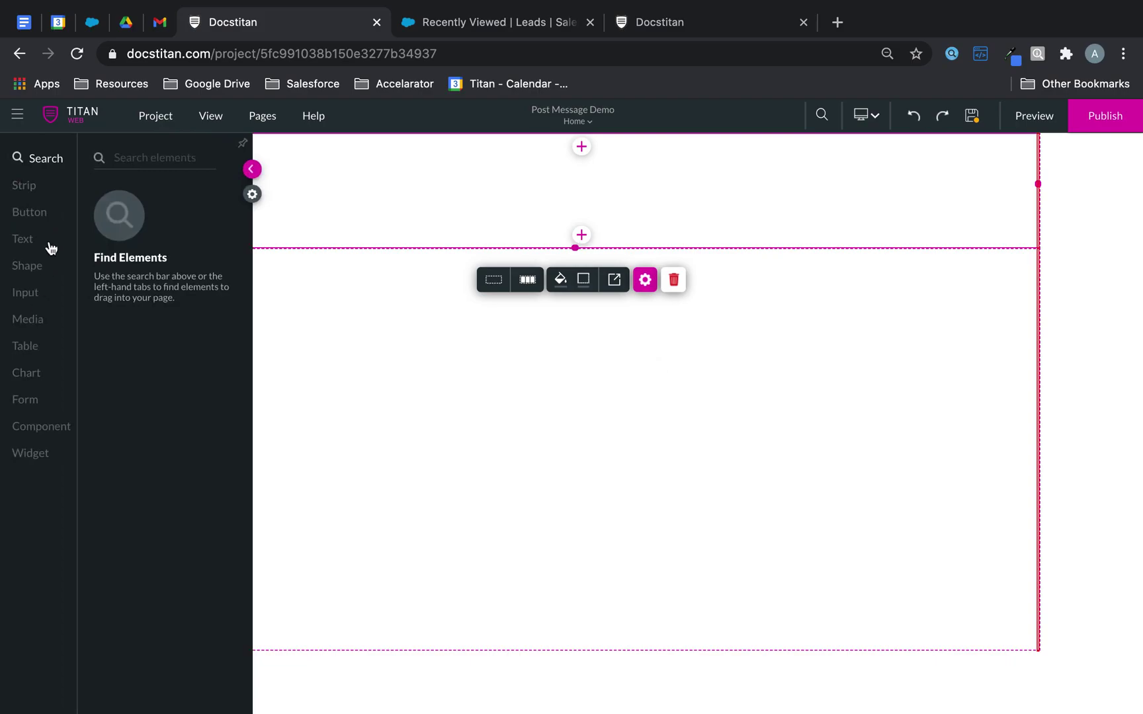
{"action": "left_click", "coordinate": [31, 400]}
- Embed the Titan Web Case form in the lower strip and move it to the top-left
{"action": "left_click_drag", "start_coordinate": [169, 372], "coordinate": [448, 374]}
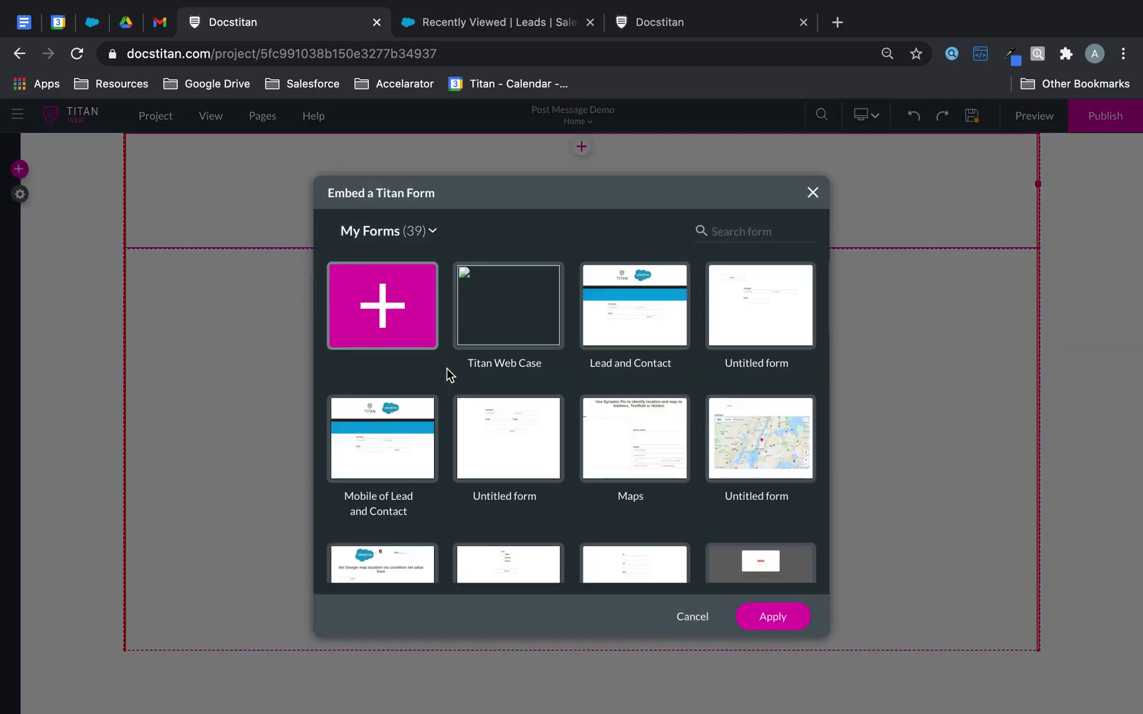
{"action": "left_click", "coordinate": [519, 291]}
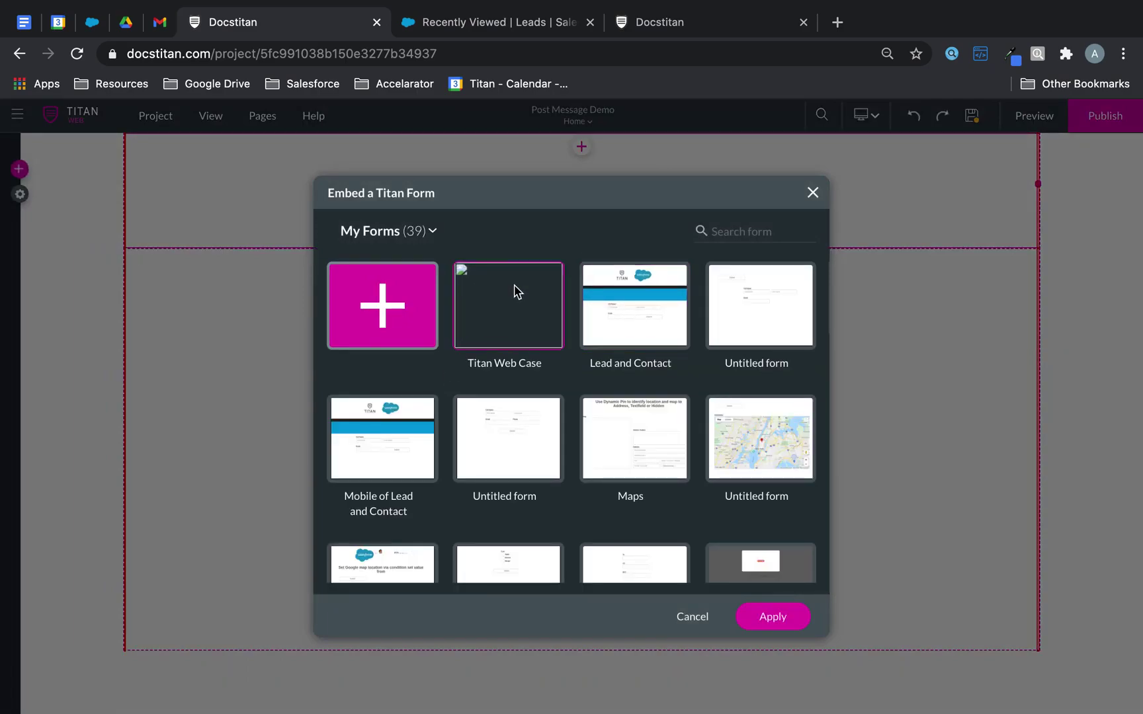
{"action": "left_click", "coordinate": [772, 616]}
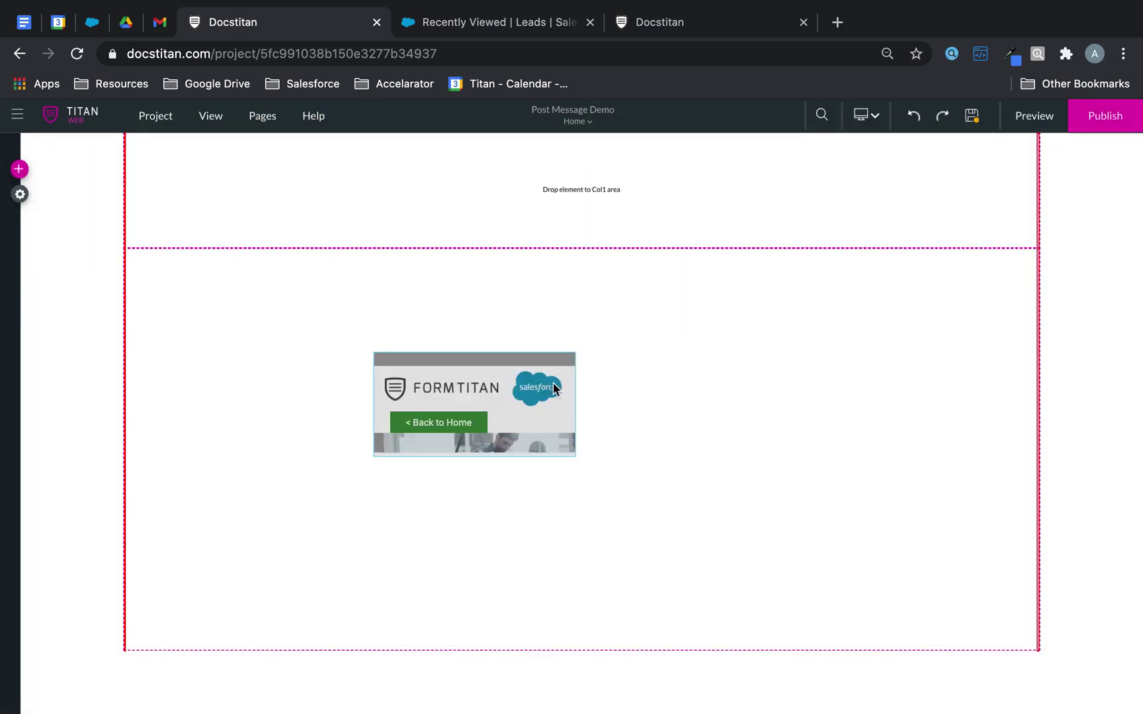
{"action": "left_click_drag", "start_coordinate": [552, 382], "coordinate": [222, 263]}
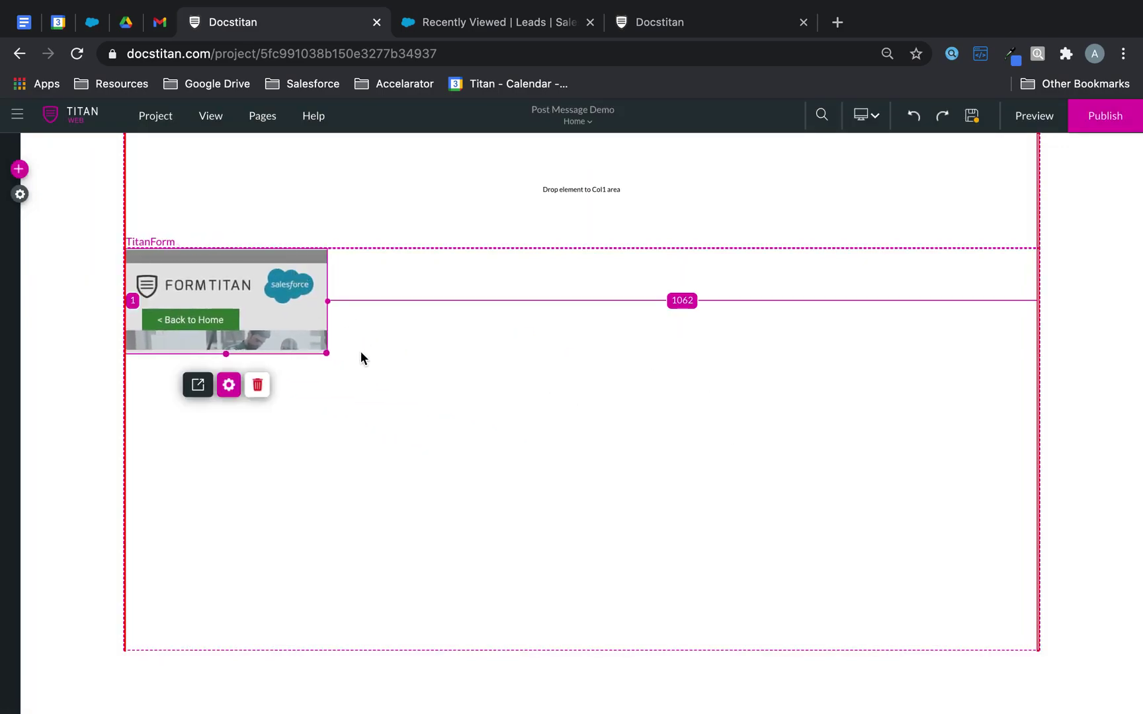
- Widen the embedded TitanForm across the strip, resize it, and centre it horizontally
{"action": "left_click_drag", "start_coordinate": [328, 355], "coordinate": [1034, 659]}
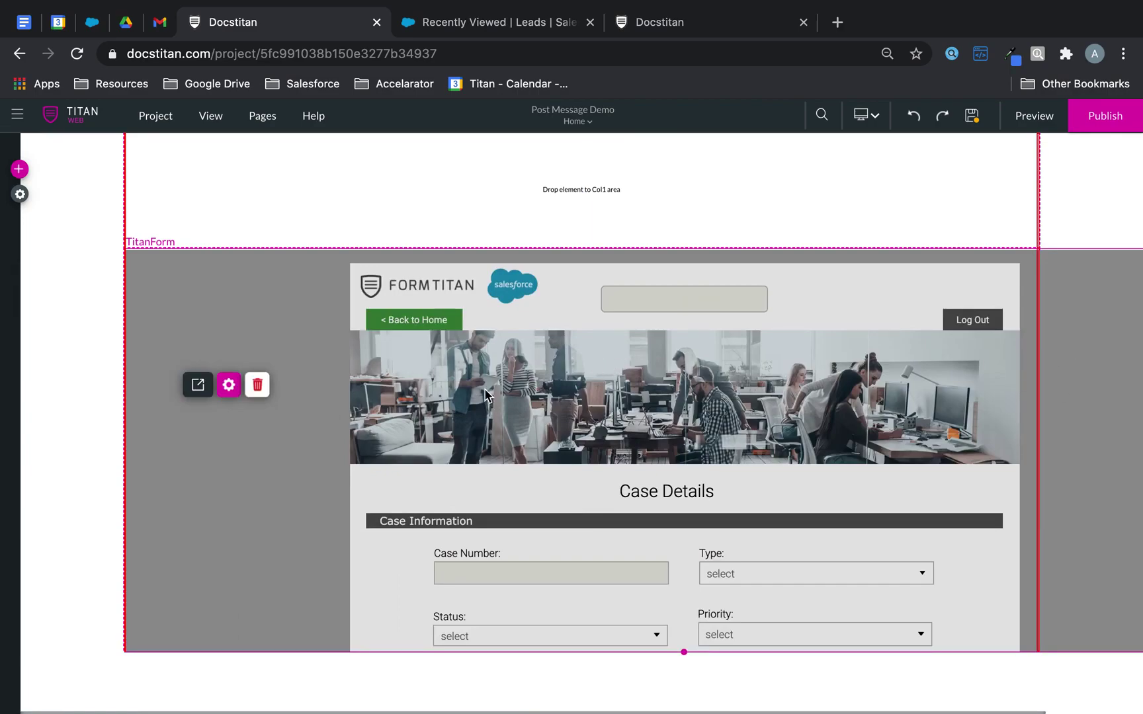
{"action": "scroll", "coordinate": [694, 361], "scroll_direction": "right", "scroll_amount": 3}
{"action": "scroll", "coordinate": [984, 333], "scroll_direction": "right", "scroll_amount": 3}
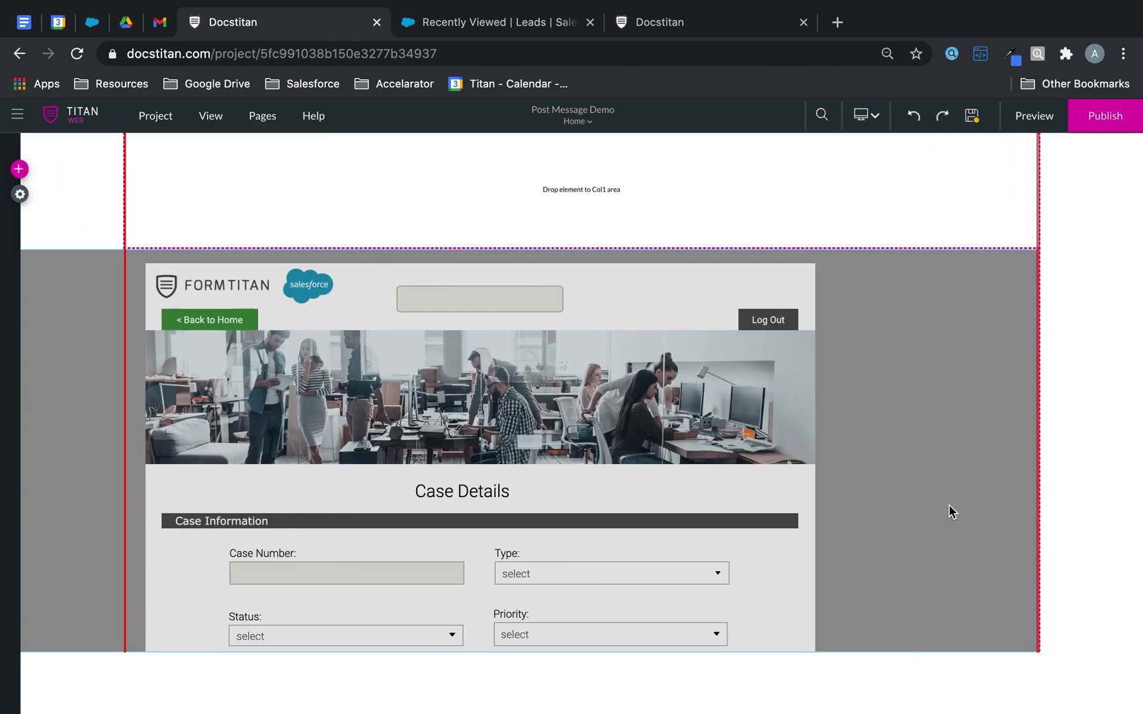
{"action": "left_click", "coordinate": [1019, 603]}
{"action": "left_click_drag", "start_coordinate": [1039, 651], "coordinate": [839, 559]}
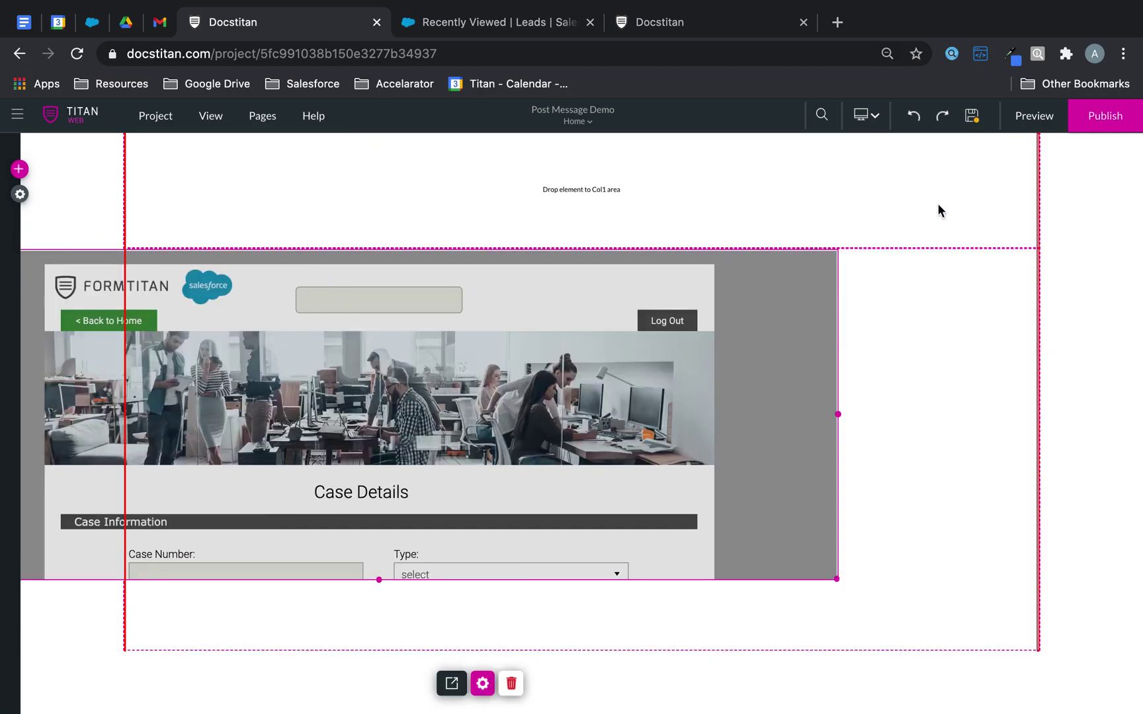
{"action": "left_click_drag", "start_coordinate": [777, 427], "coordinate": [896, 424]}
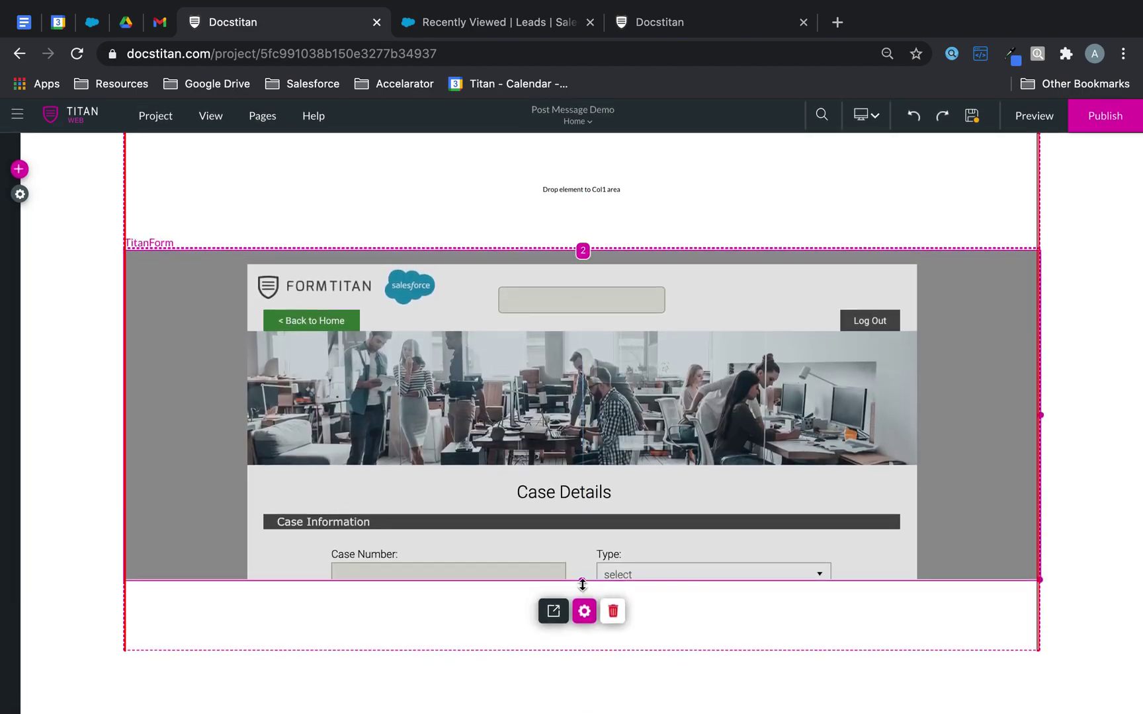
- Lengthen the form and its grey strip so the form reaches about 691px, showing Case Origin
{"action": "left_click_drag", "start_coordinate": [582, 581], "coordinate": [581, 646]}
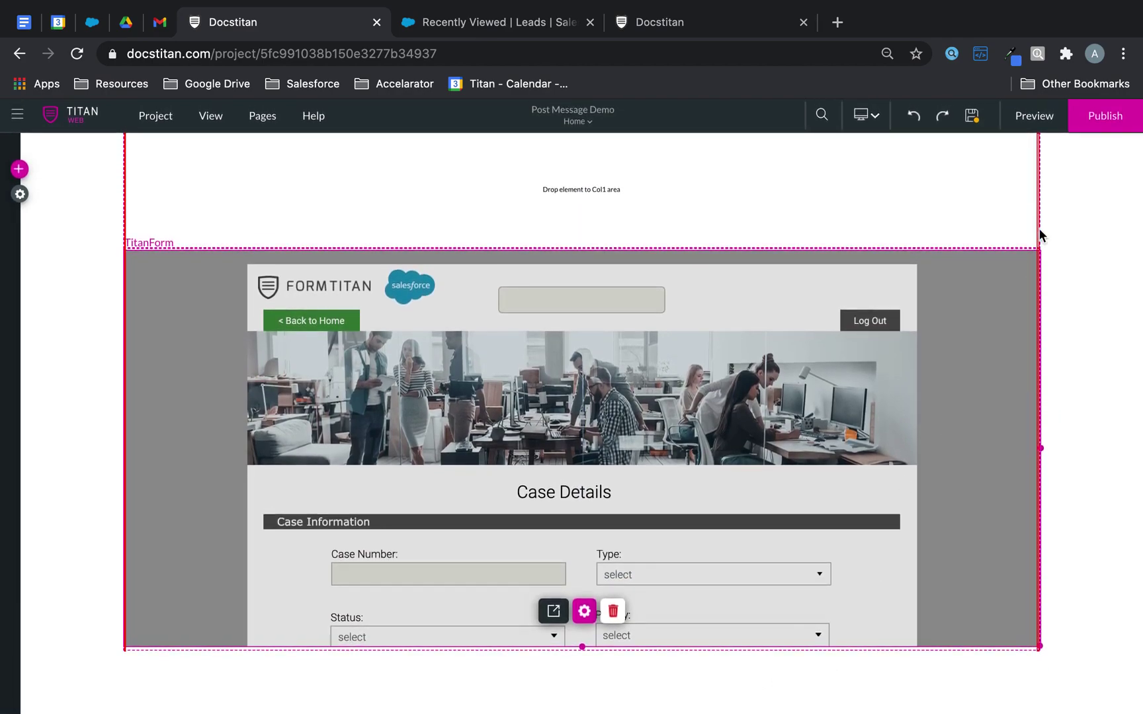
{"action": "left_click", "coordinate": [1040, 210]}
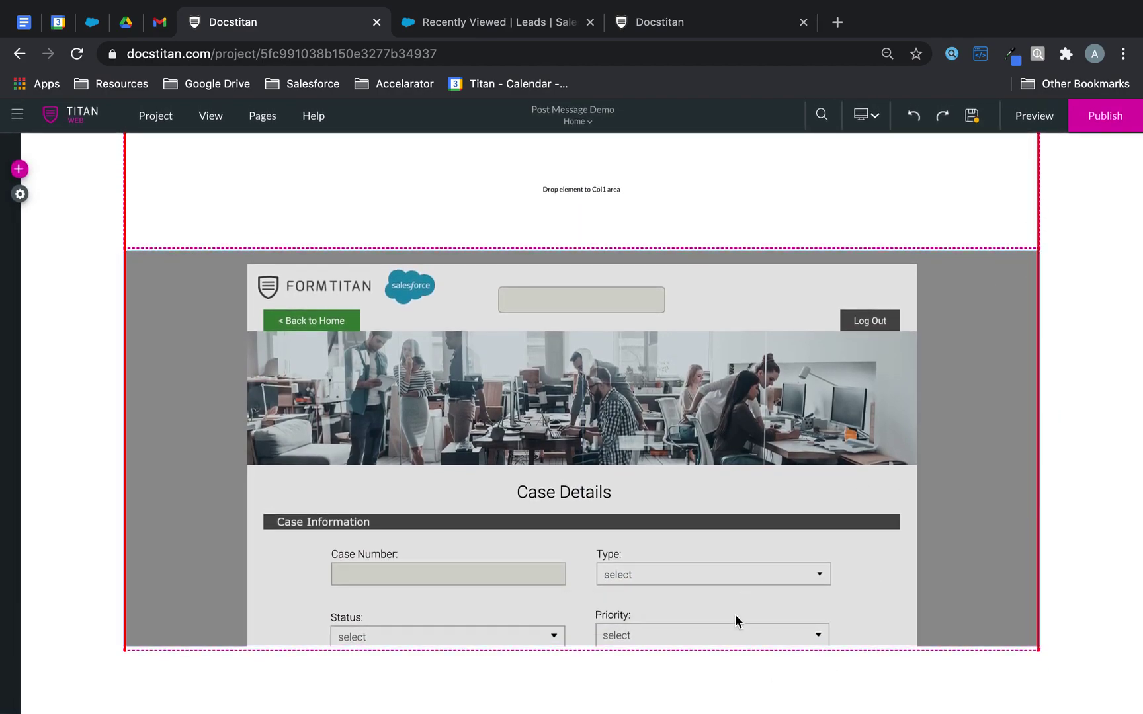
{"action": "left_click", "coordinate": [680, 647]}
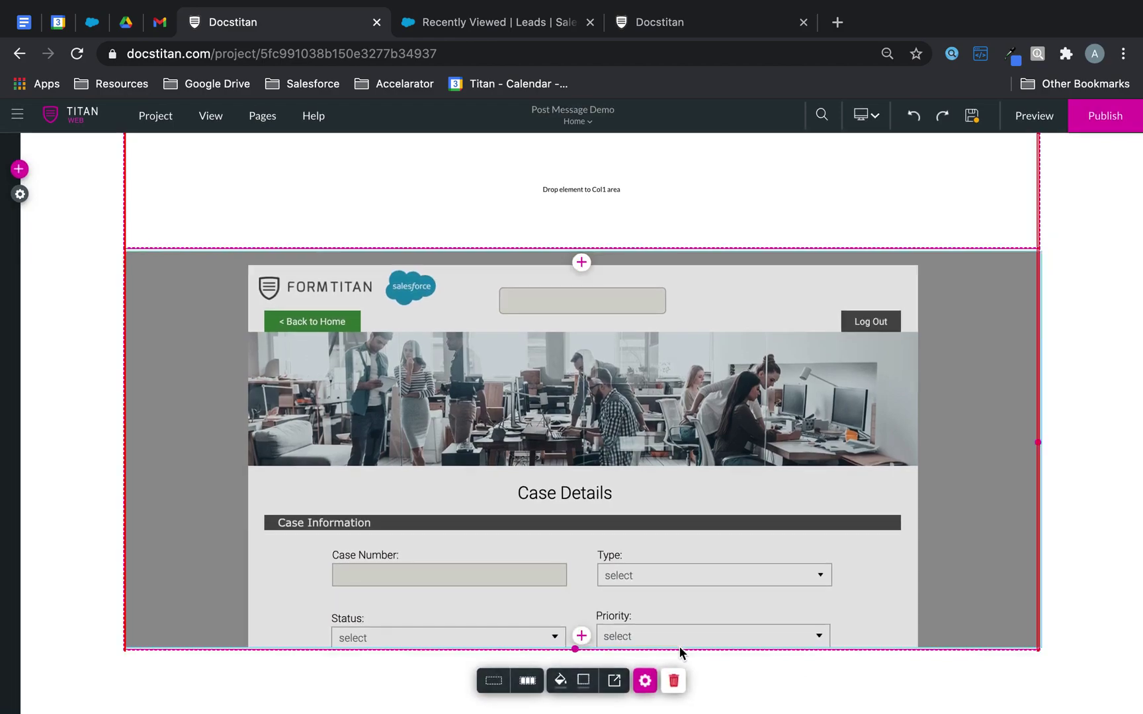
{"action": "left_click_drag", "start_coordinate": [574, 652], "coordinate": [574, 707]}
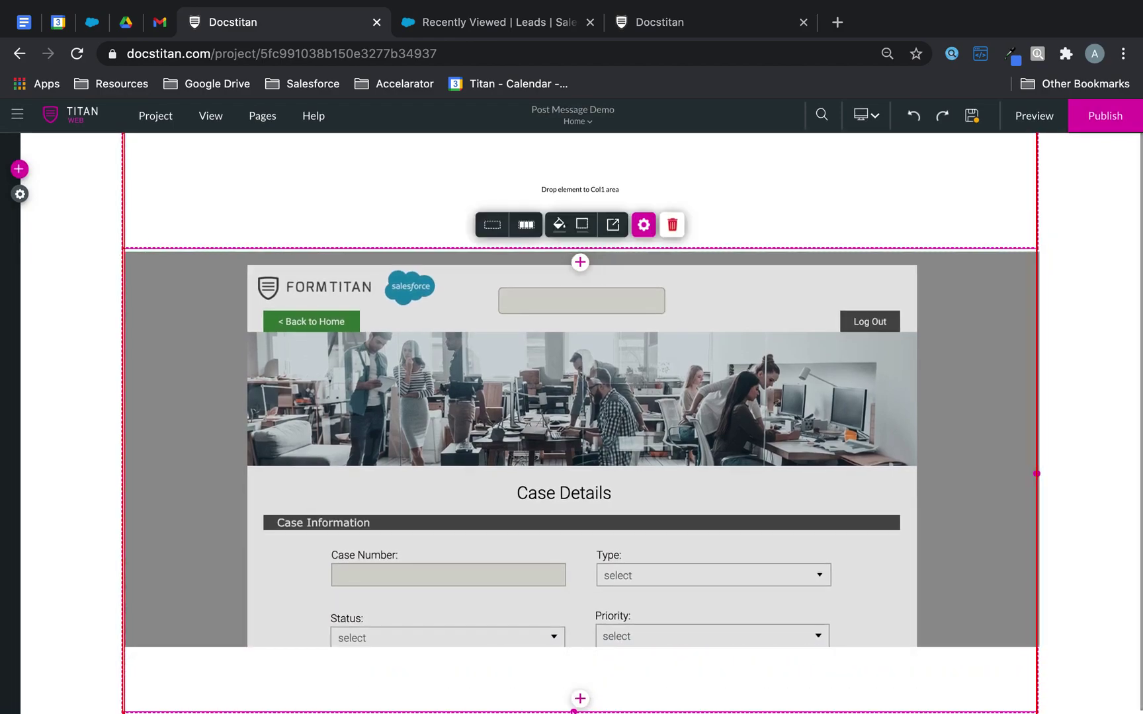
{"action": "left_click", "coordinate": [641, 524]}
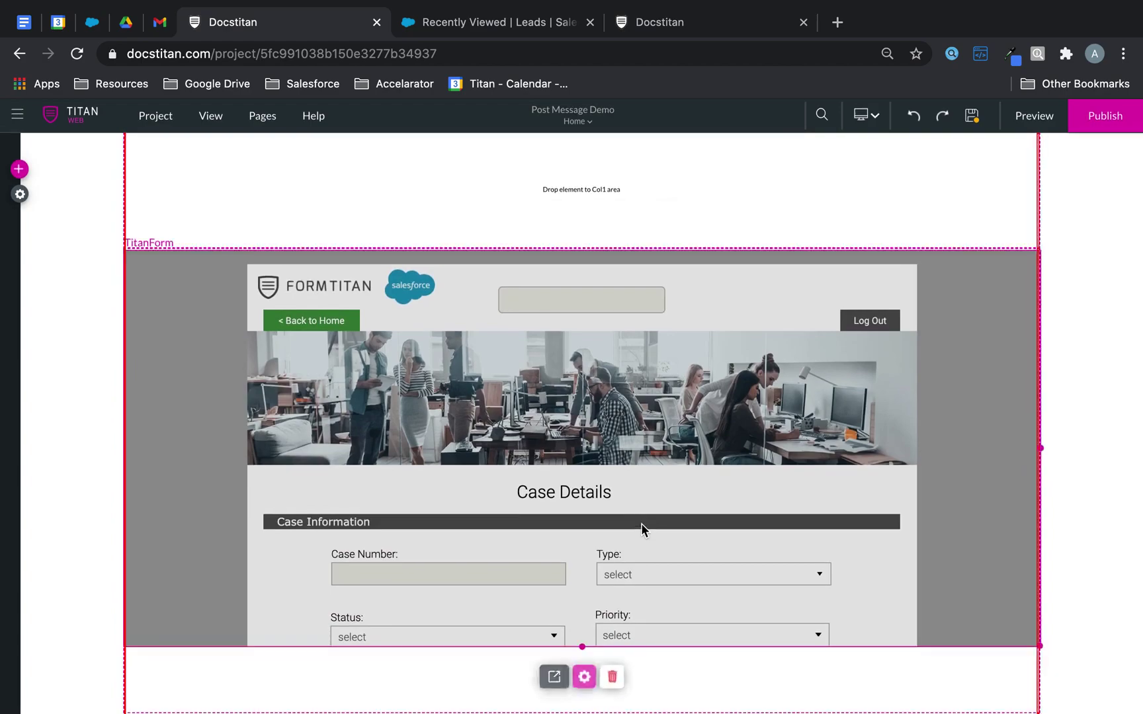
{"action": "left_click_drag", "start_coordinate": [582, 648], "coordinate": [581, 712]}
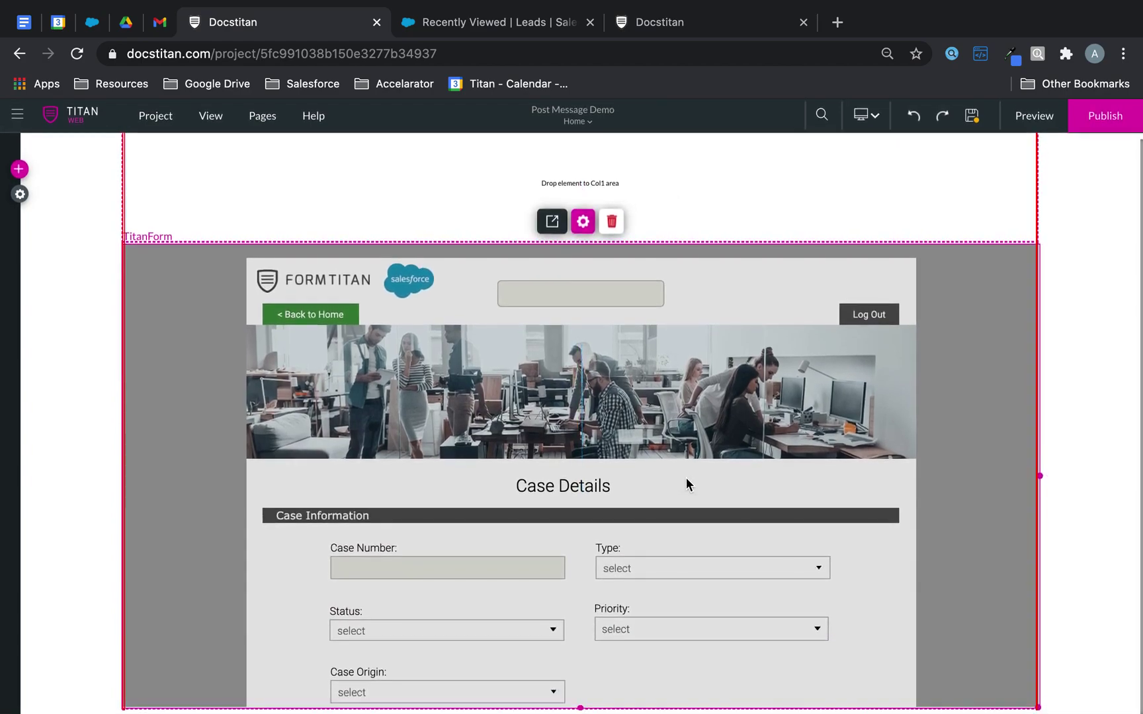
- Drop a Primary button into the top strip and open its Button settings
{"action": "left_click", "coordinate": [20, 170]}
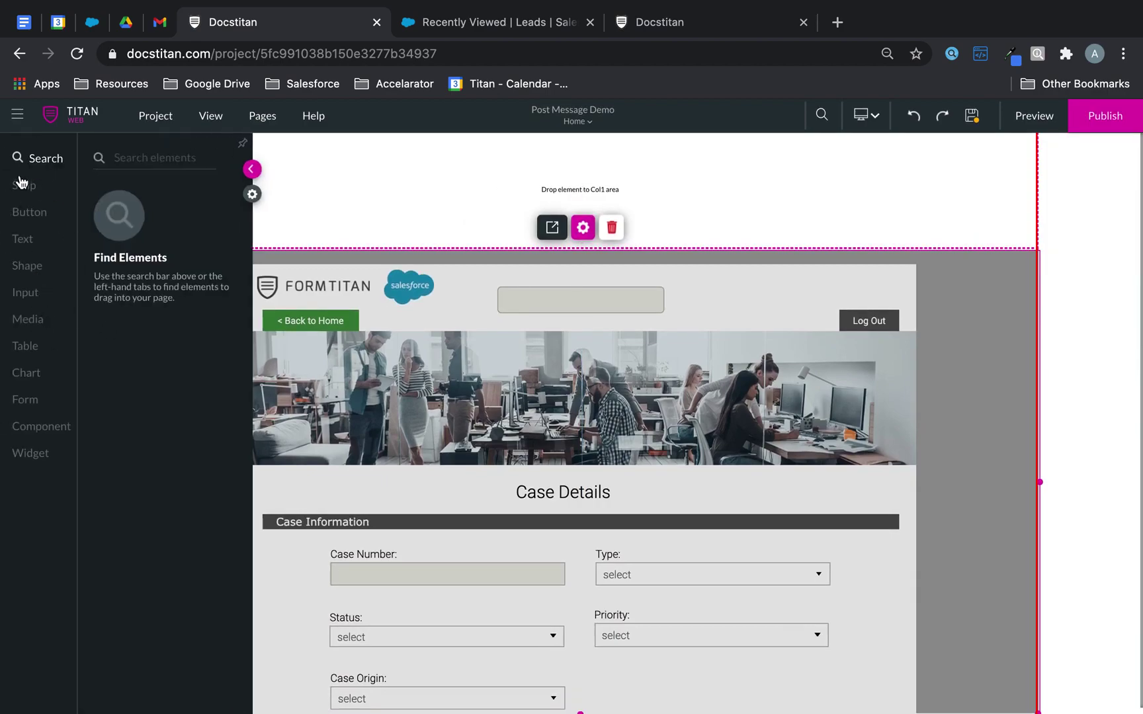
{"action": "left_click", "coordinate": [26, 216]}
{"action": "left_click_drag", "start_coordinate": [159, 196], "coordinate": [601, 197]}
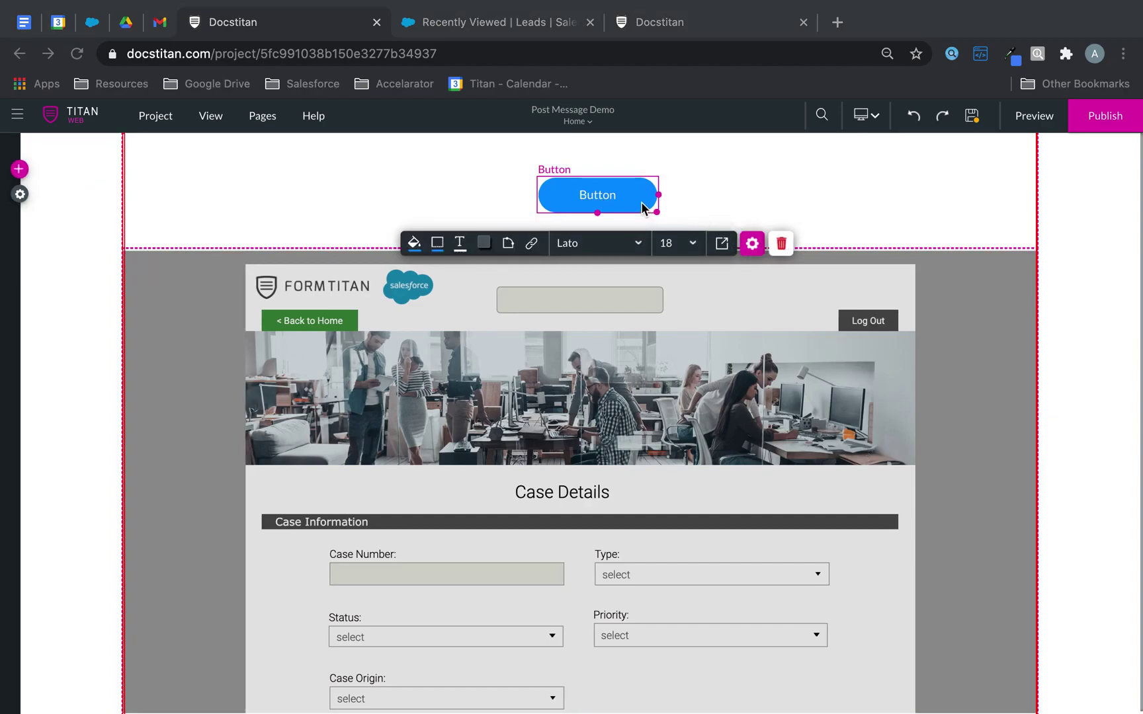
{"action": "left_click", "coordinate": [752, 243]}
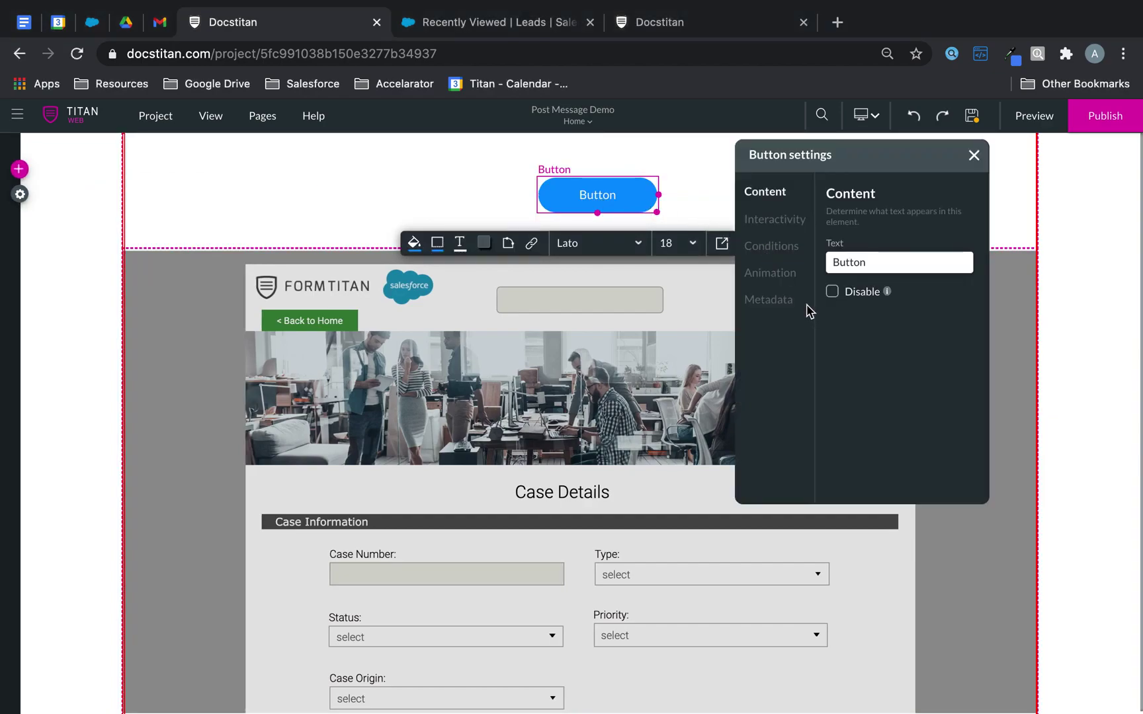
- Set the button's On Click Action to Post message with allowed domains * and a target
{"action": "left_click", "coordinate": [795, 225]}
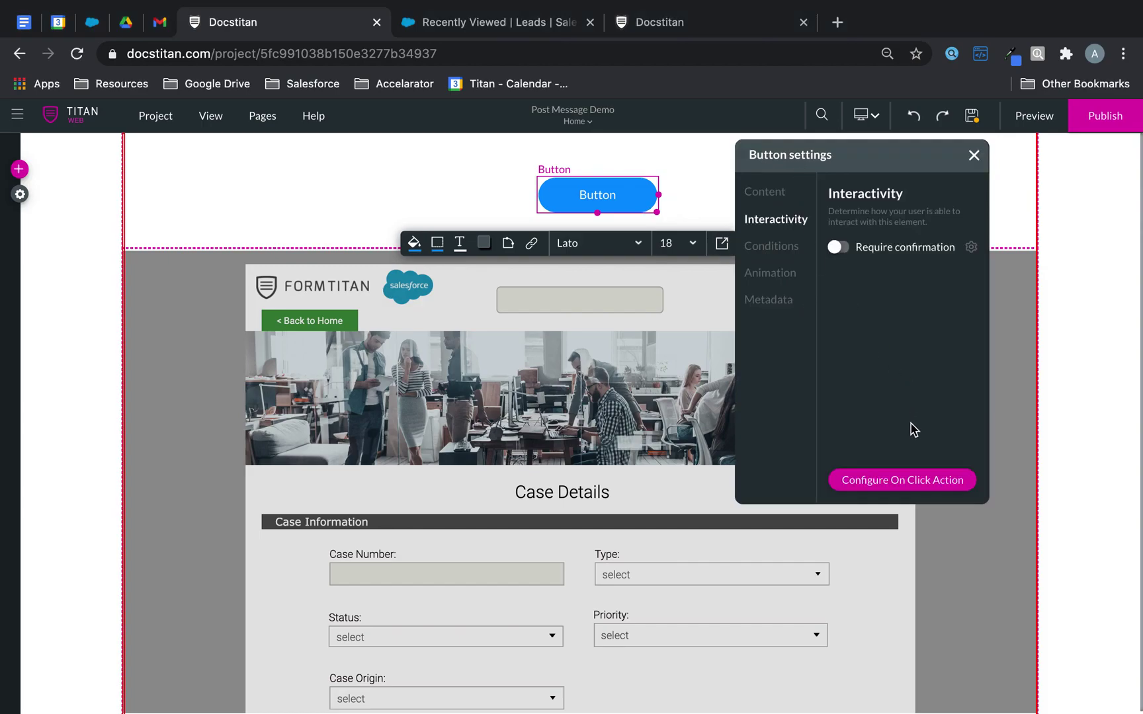
{"action": "left_click", "coordinate": [886, 496]}
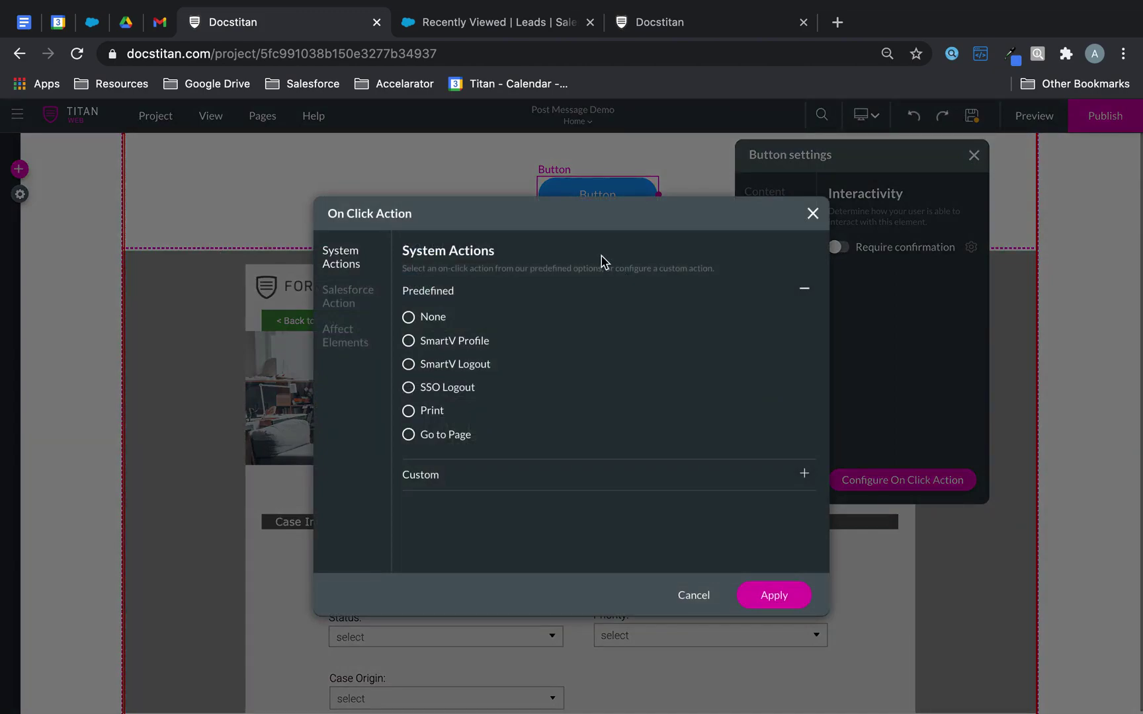
{"action": "left_click", "coordinate": [427, 478]}
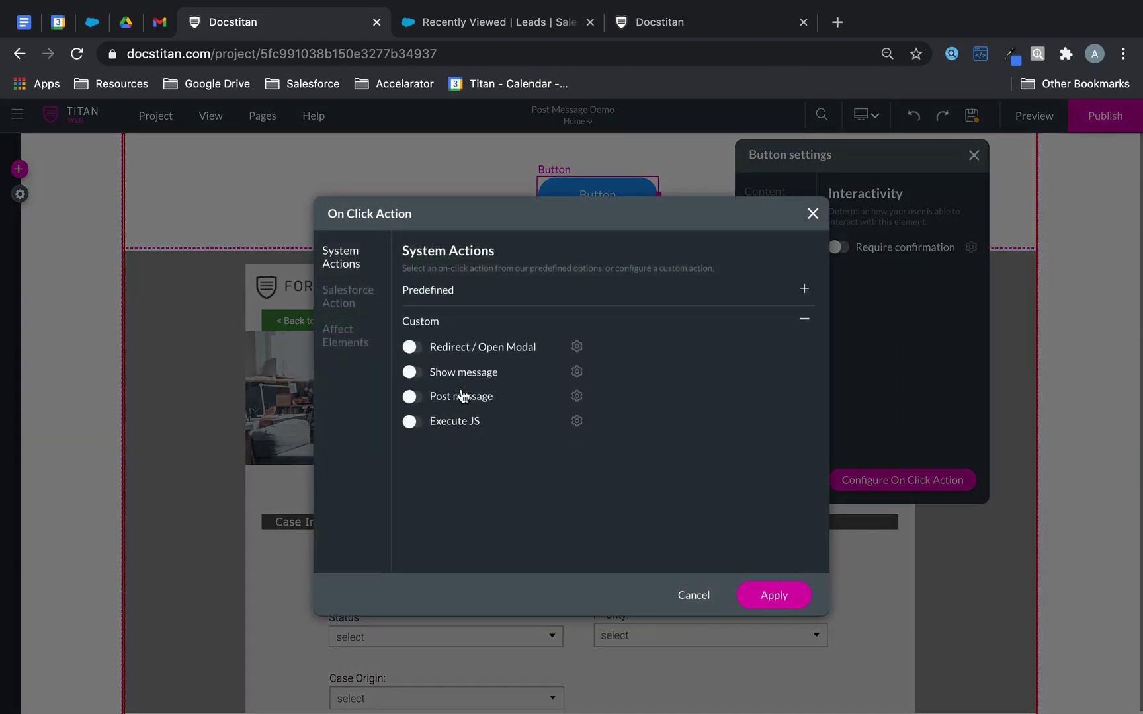
{"action": "left_click", "coordinate": [415, 399]}
{"action": "left_click", "coordinate": [576, 397]}
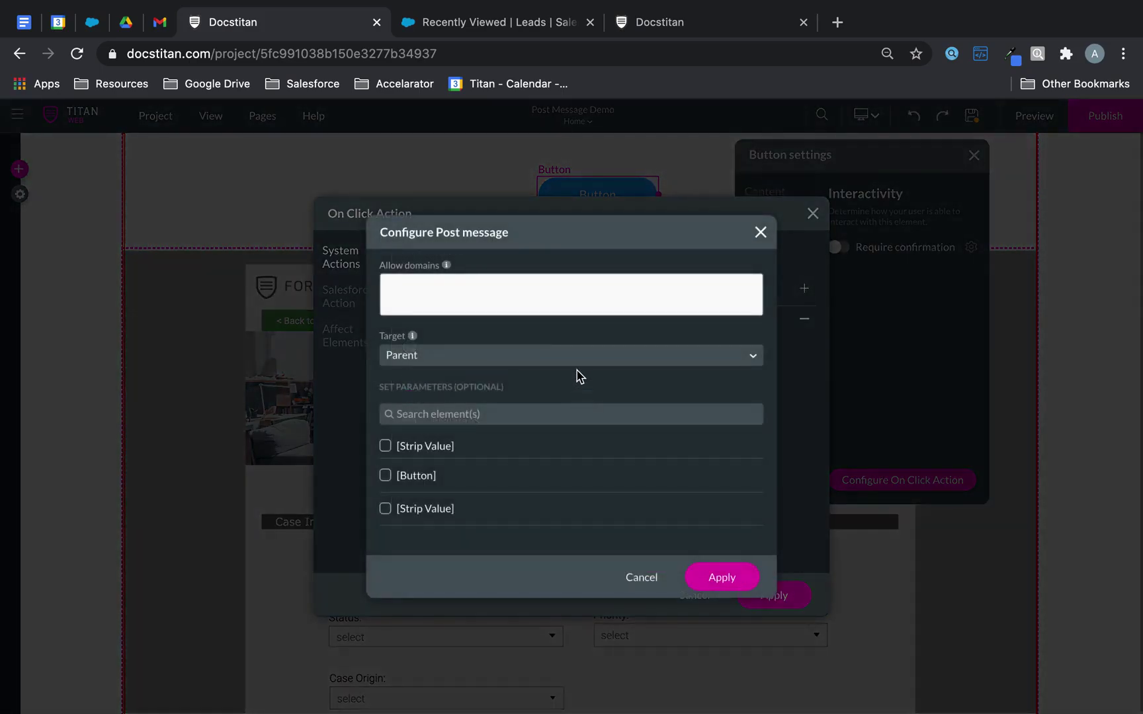
{"action": "left_click", "coordinate": [577, 303]}
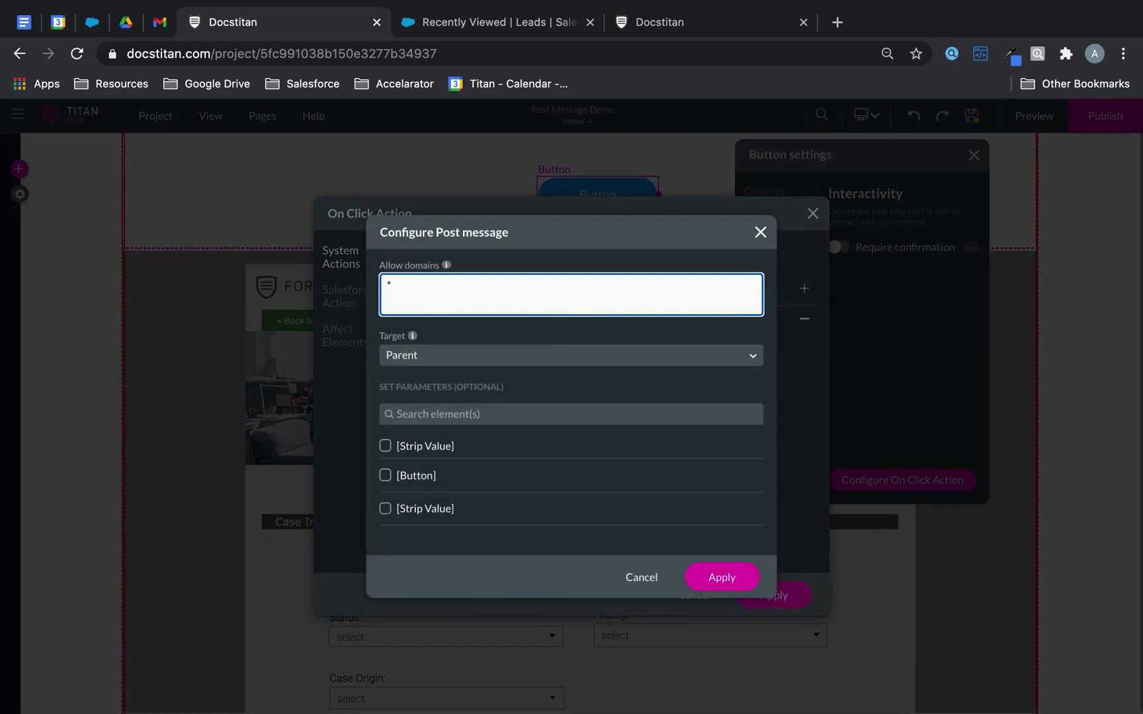
{"action": "left_click", "coordinate": [432, 356]}
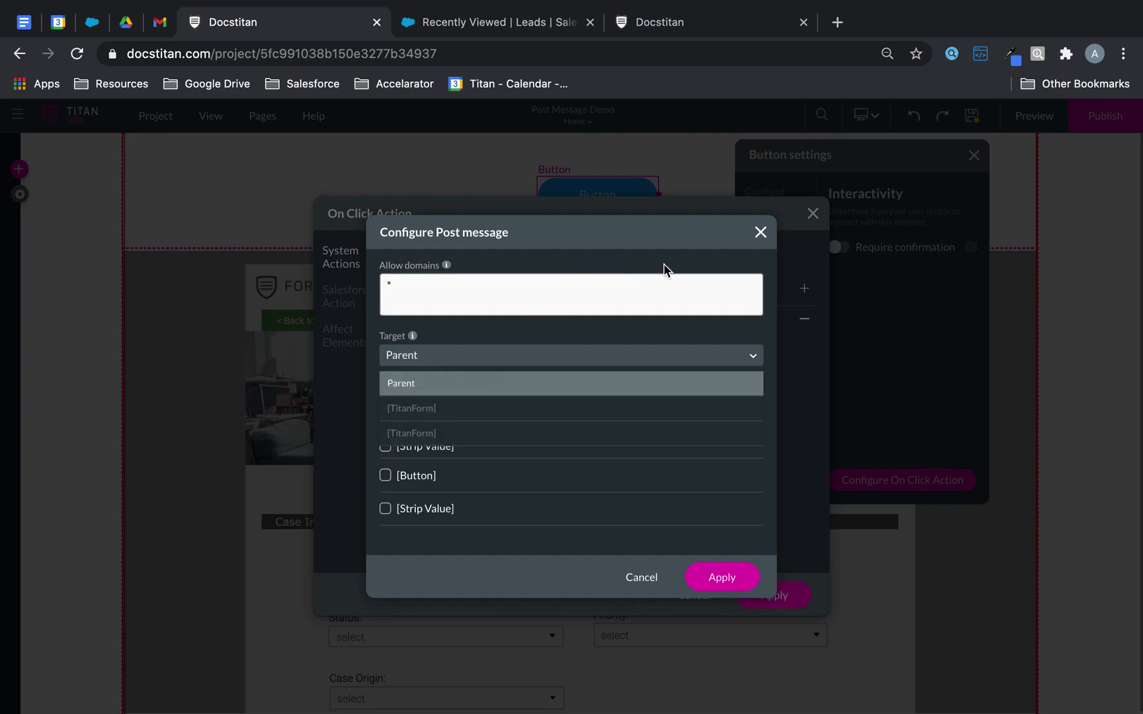
{"action": "left_click", "coordinate": [759, 234]}
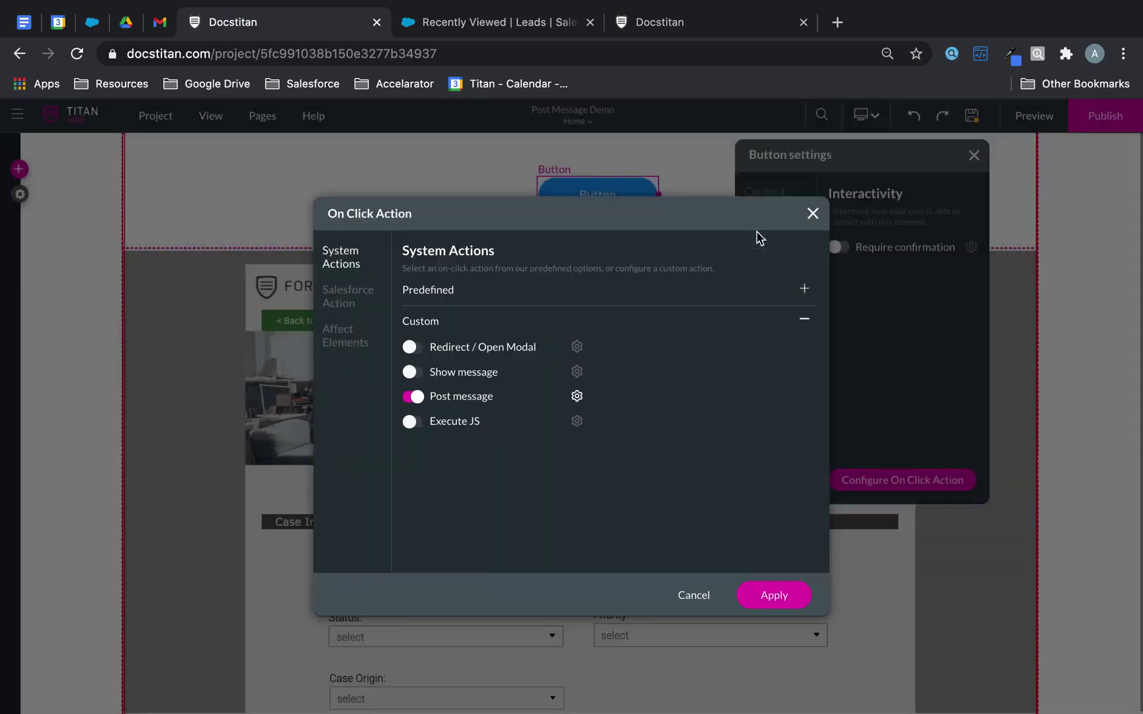
{"action": "left_click", "coordinate": [809, 214]}
{"action": "left_click", "coordinate": [973, 155]}
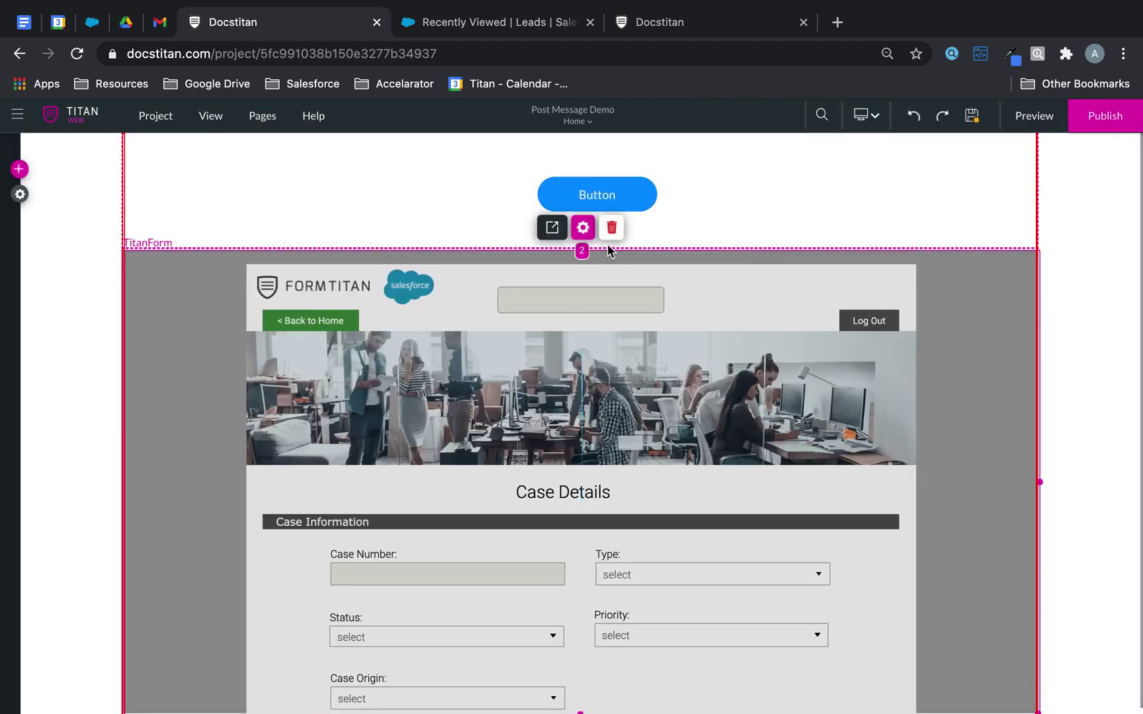
- Tag the embedded TitanForm 'Titan (Post Message)' in its Metadata settings
{"action": "left_click", "coordinate": [583, 229]}
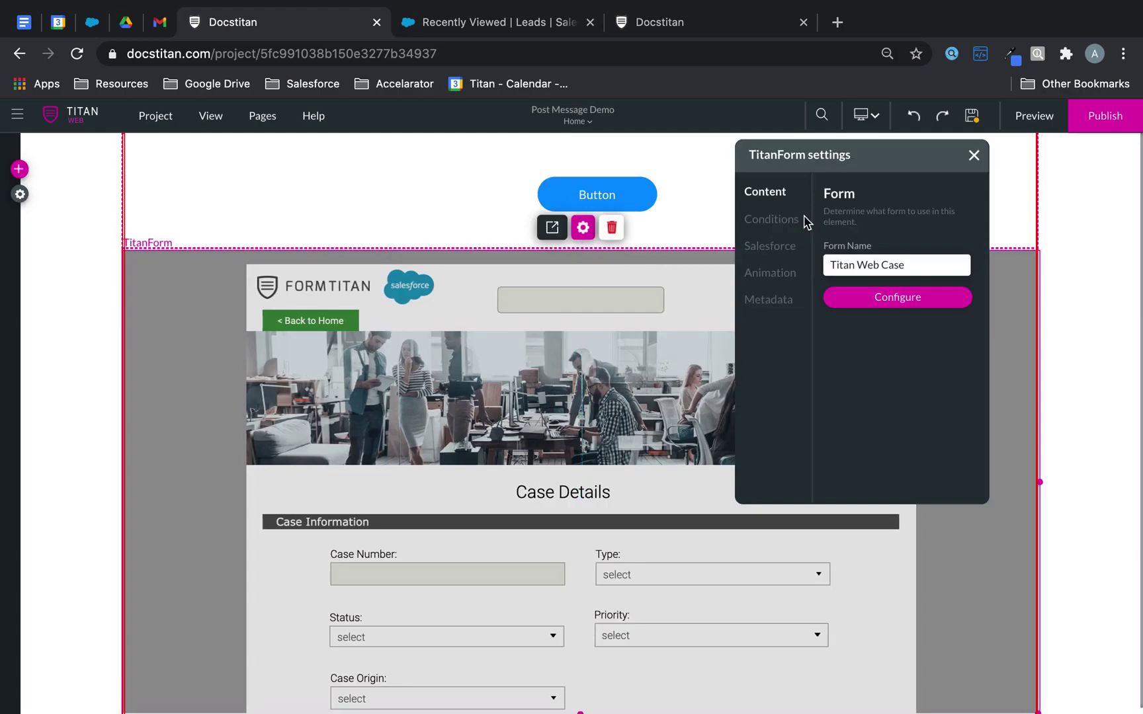
{"action": "left_click", "coordinate": [767, 301]}
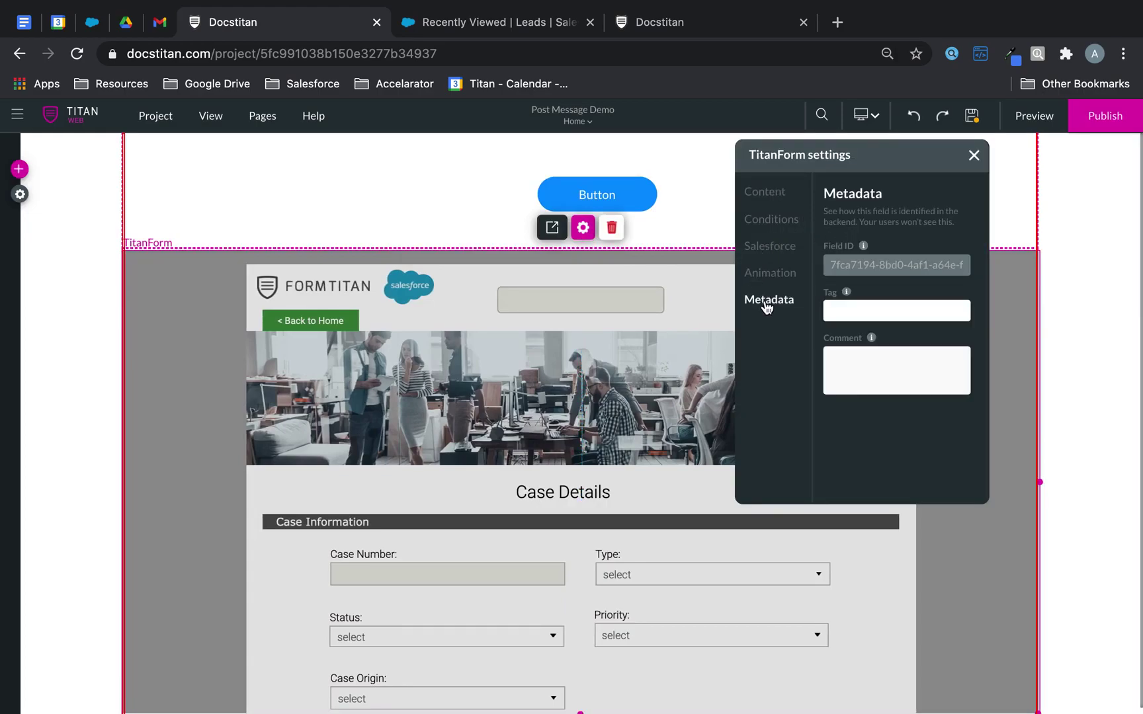
{"action": "left_click", "coordinate": [900, 316]}
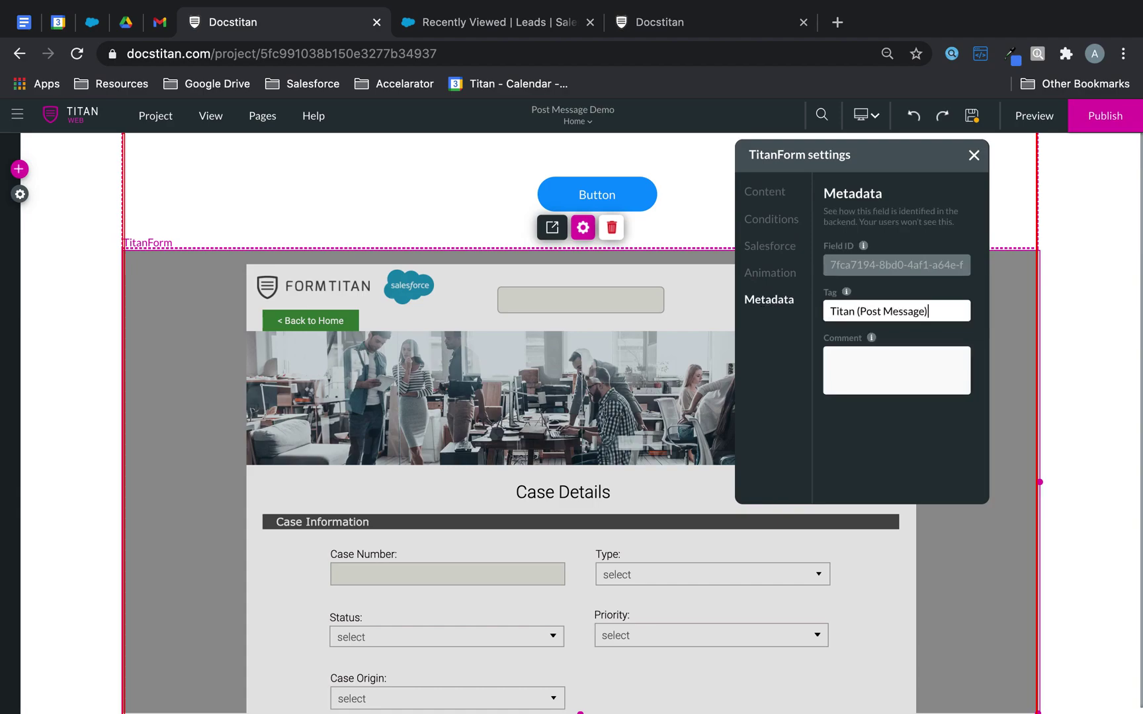
{"action": "left_click", "coordinate": [972, 118]}
- Enable a Custom Post message on-click action for the button
{"action": "left_click", "coordinate": [616, 200]}
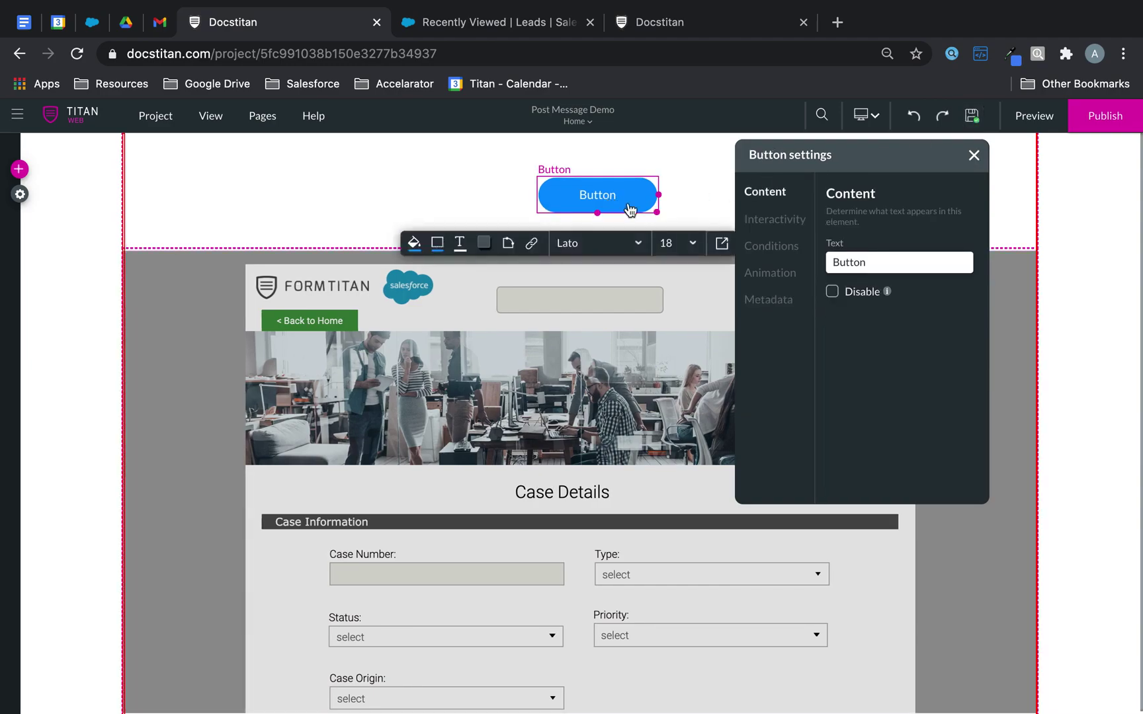
{"action": "left_click", "coordinate": [772, 224]}
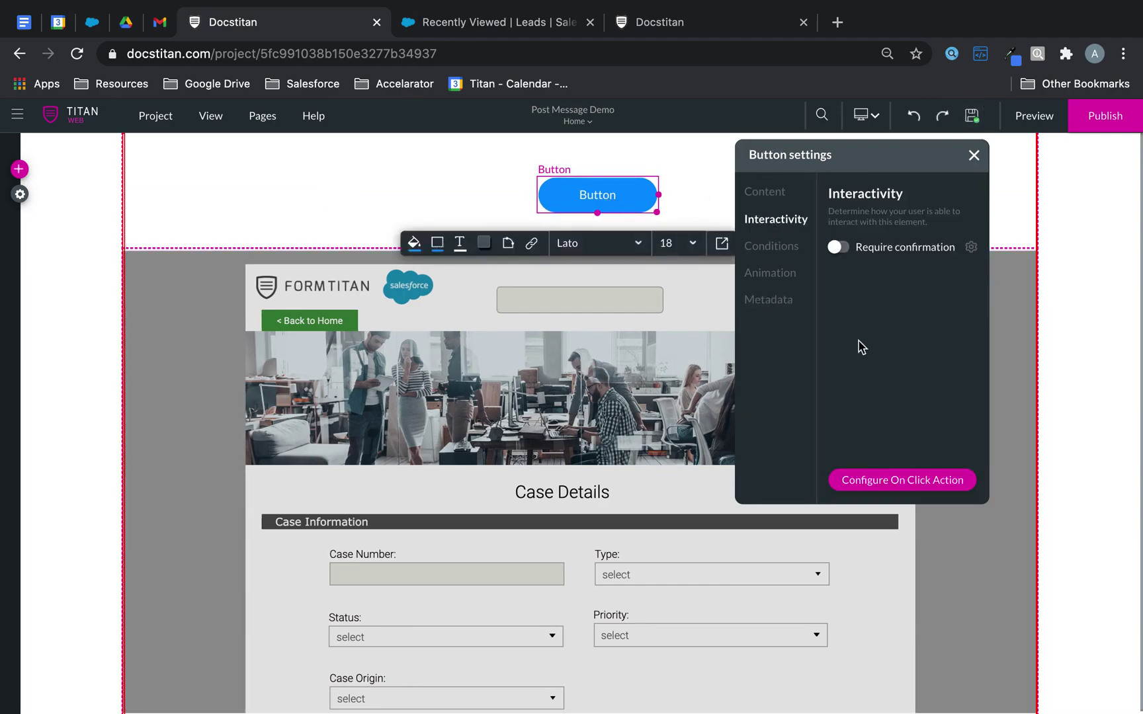
{"action": "left_click", "coordinate": [907, 485]}
{"action": "left_click", "coordinate": [441, 474]}
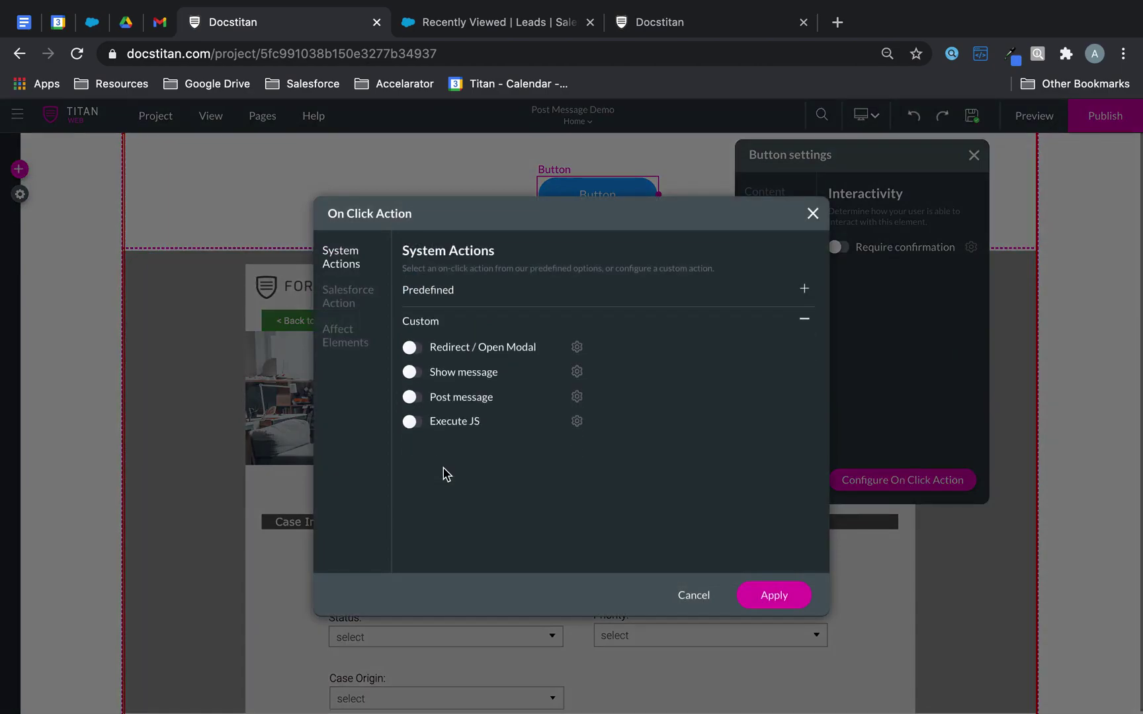
{"action": "left_click", "coordinate": [410, 397]}
- Target the post message at [TitanForm] / Titan (Post Message), allow domains *, and apply
{"action": "left_click", "coordinate": [577, 395]}
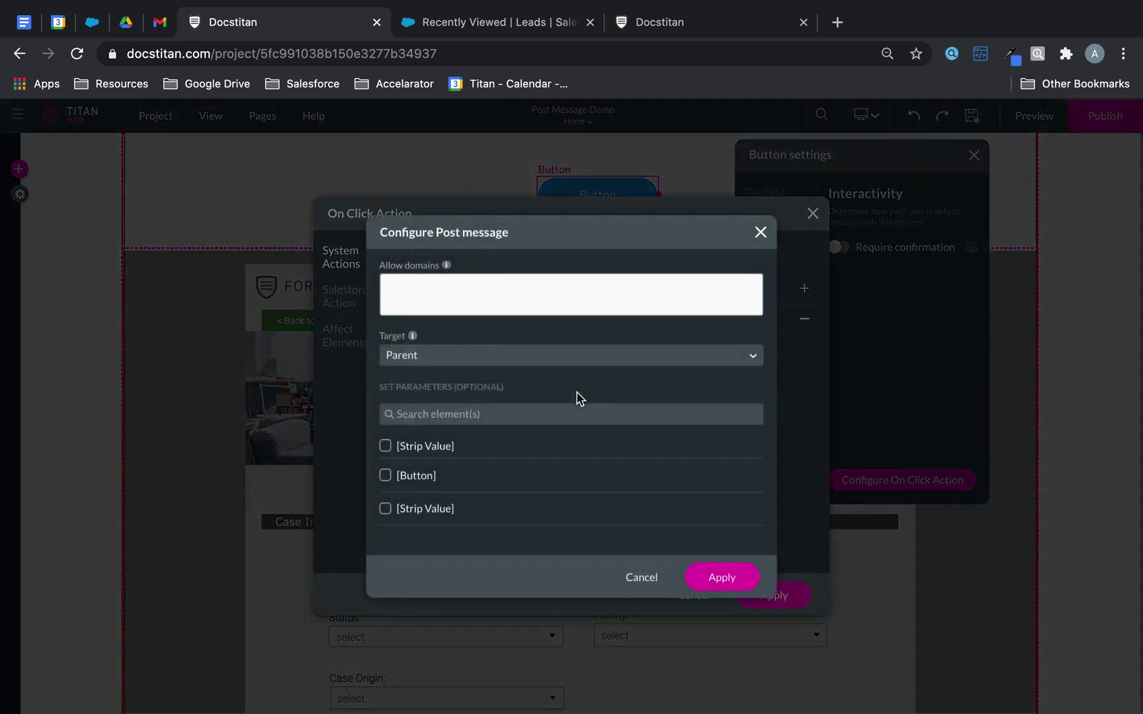
{"action": "left_click", "coordinate": [495, 365]}
{"action": "left_click", "coordinate": [489, 434]}
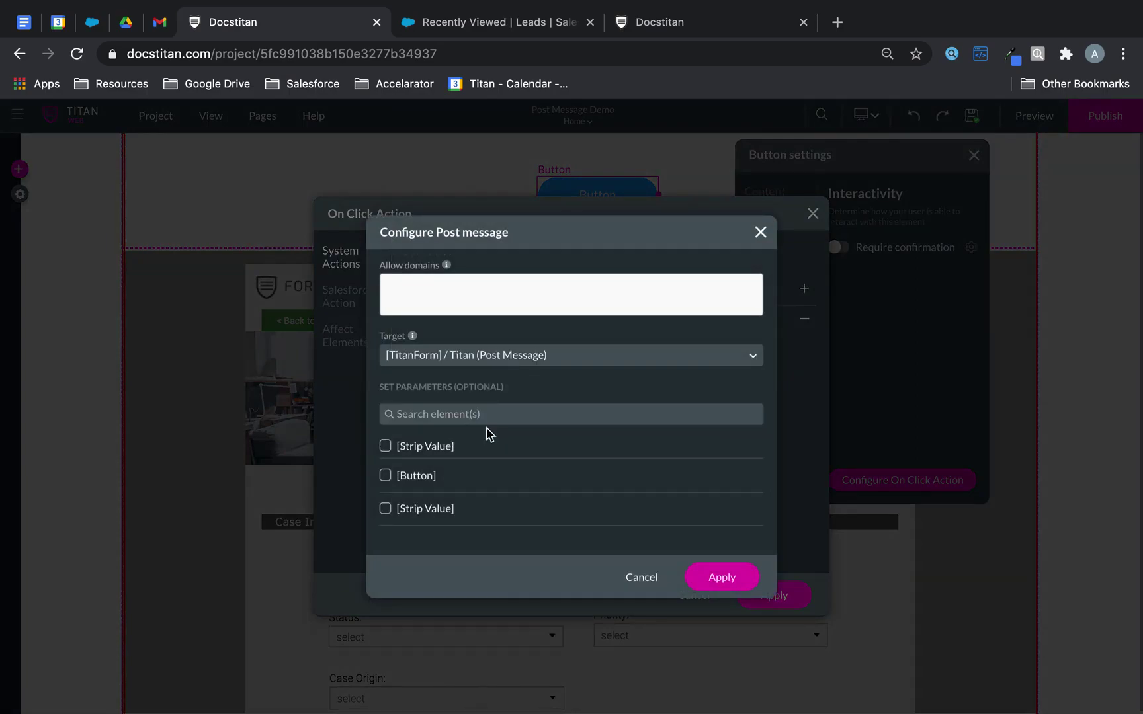
{"action": "left_click", "coordinate": [534, 292]}
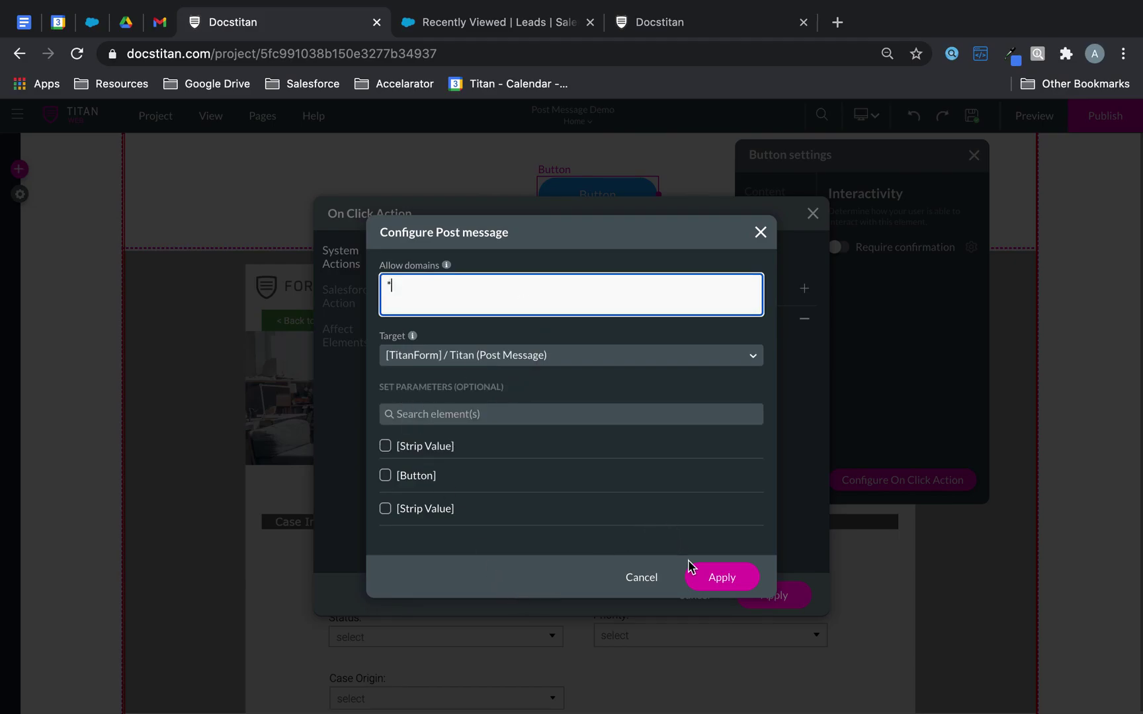
{"action": "left_click", "coordinate": [703, 575]}
{"action": "left_click", "coordinate": [782, 595]}
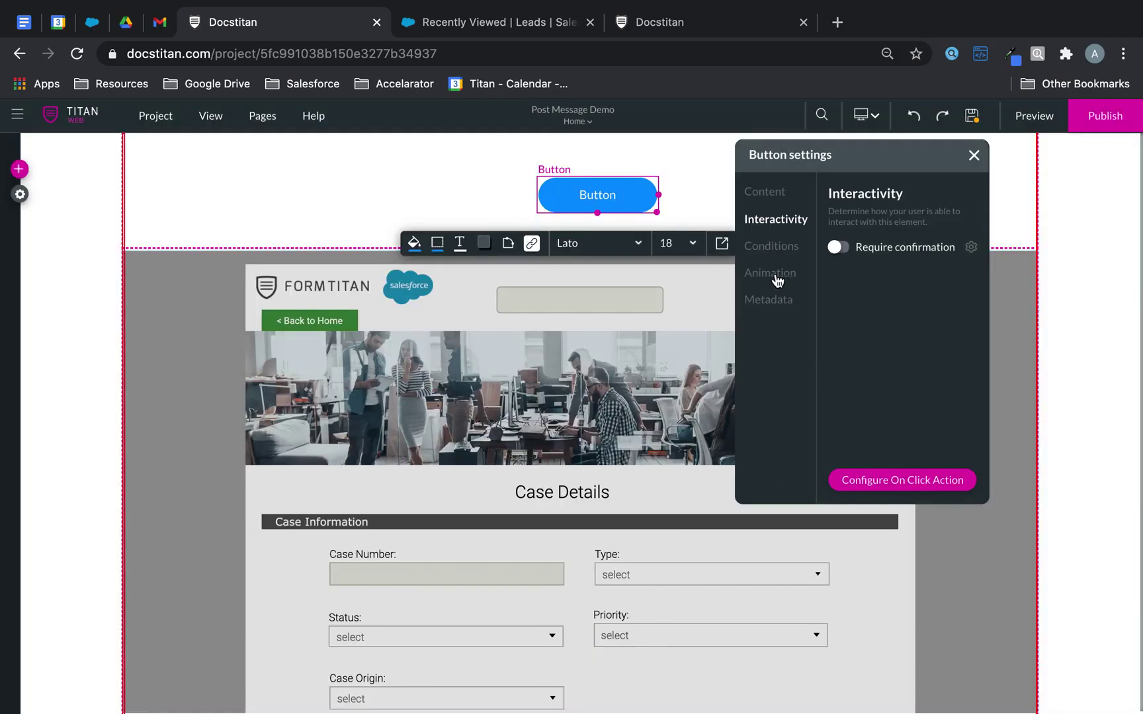
- Add a static custom project parameter and rename parameter1 to caseid
{"action": "left_click", "coordinate": [21, 170]}
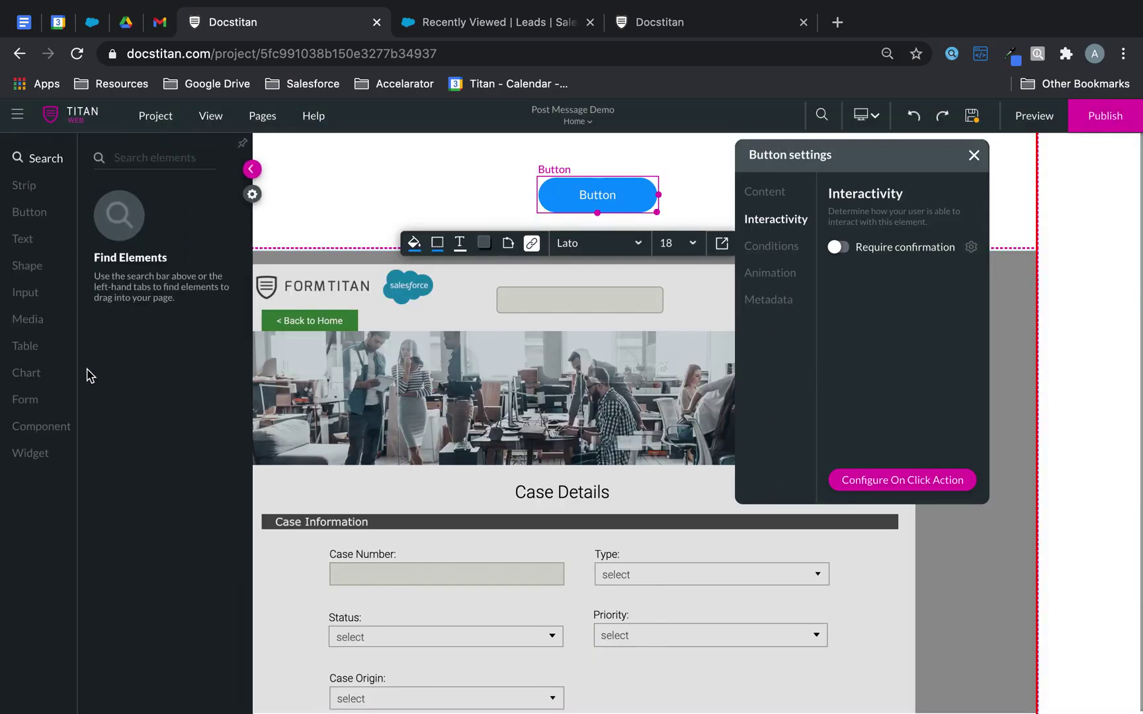
{"action": "left_click", "coordinate": [252, 194]}
{"action": "left_click", "coordinate": [20, 246]}
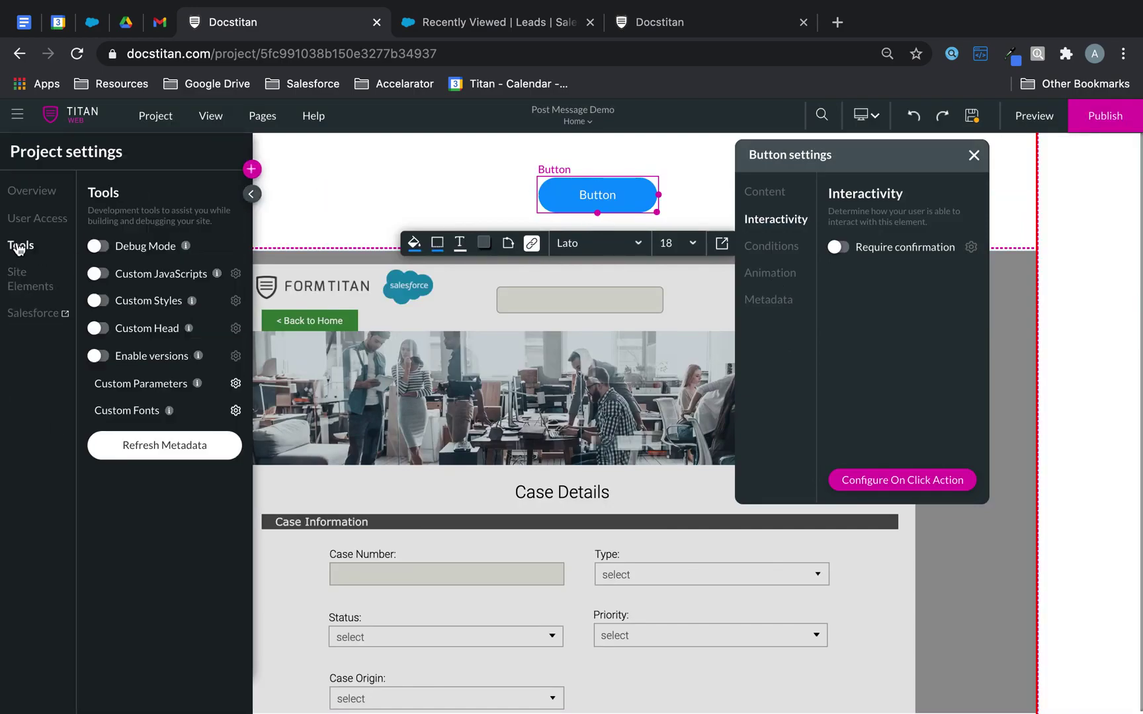
{"action": "left_click", "coordinate": [235, 385]}
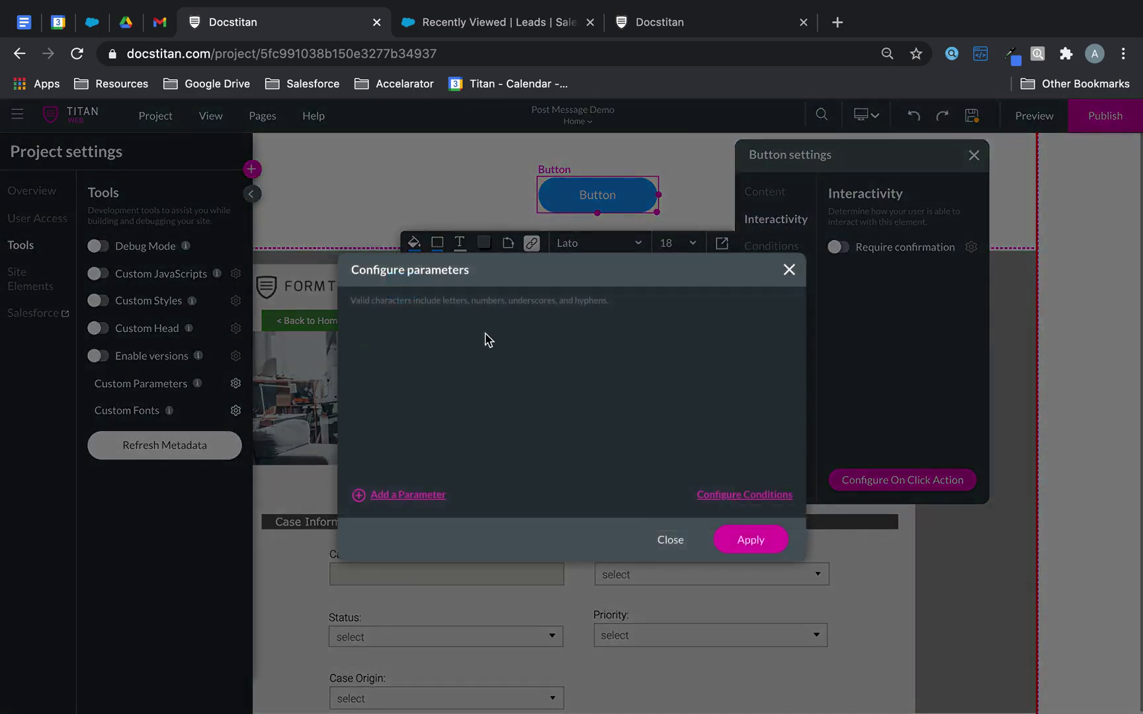
{"action": "left_click", "coordinate": [414, 494]}
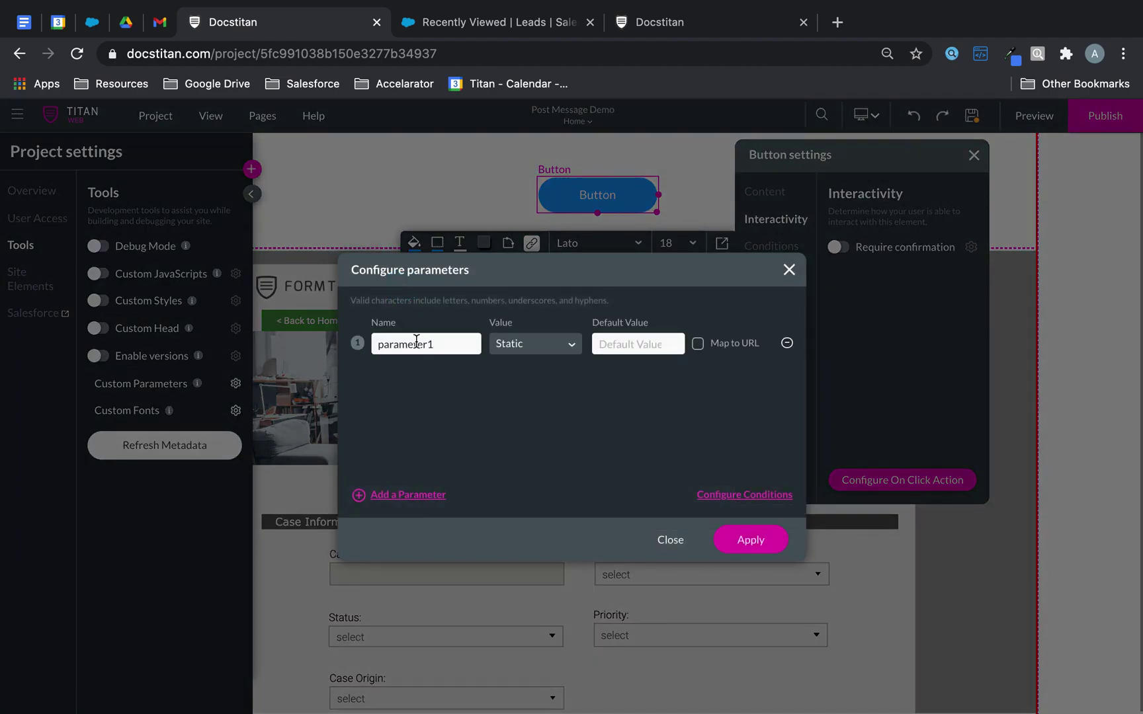
{"action": "left_click_drag", "start_coordinate": [424, 344], "coordinate": [334, 345]}
{"action": "type", "text": "caseid"}
- Copy the Titan Demo case's record ID from its Salesforce URL, then return to caseid's default value
{"action": "left_click", "coordinate": [521, 28]}
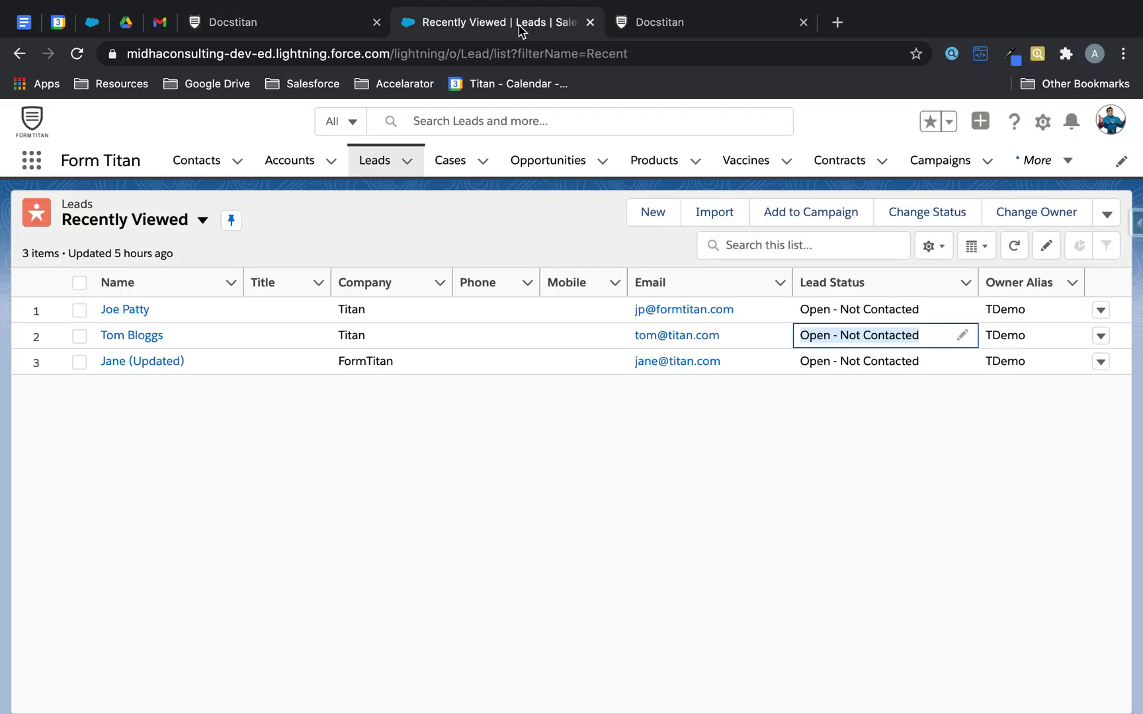
{"action": "left_click", "coordinate": [460, 170]}
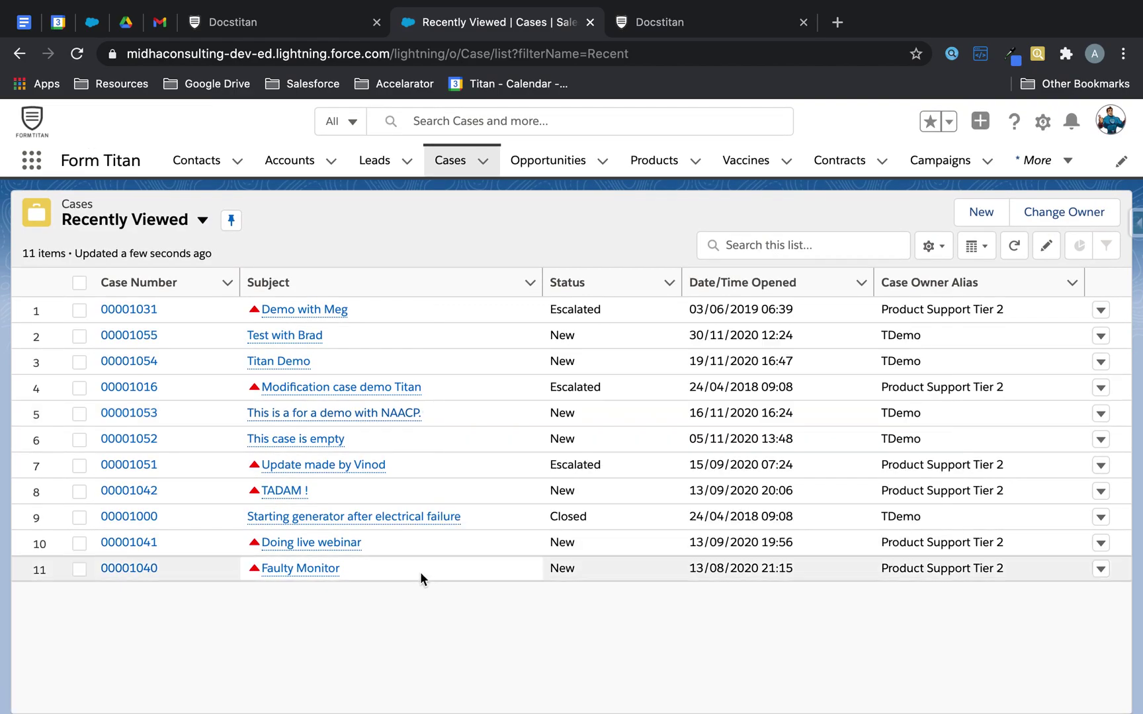
{"action": "left_click", "coordinate": [298, 359]}
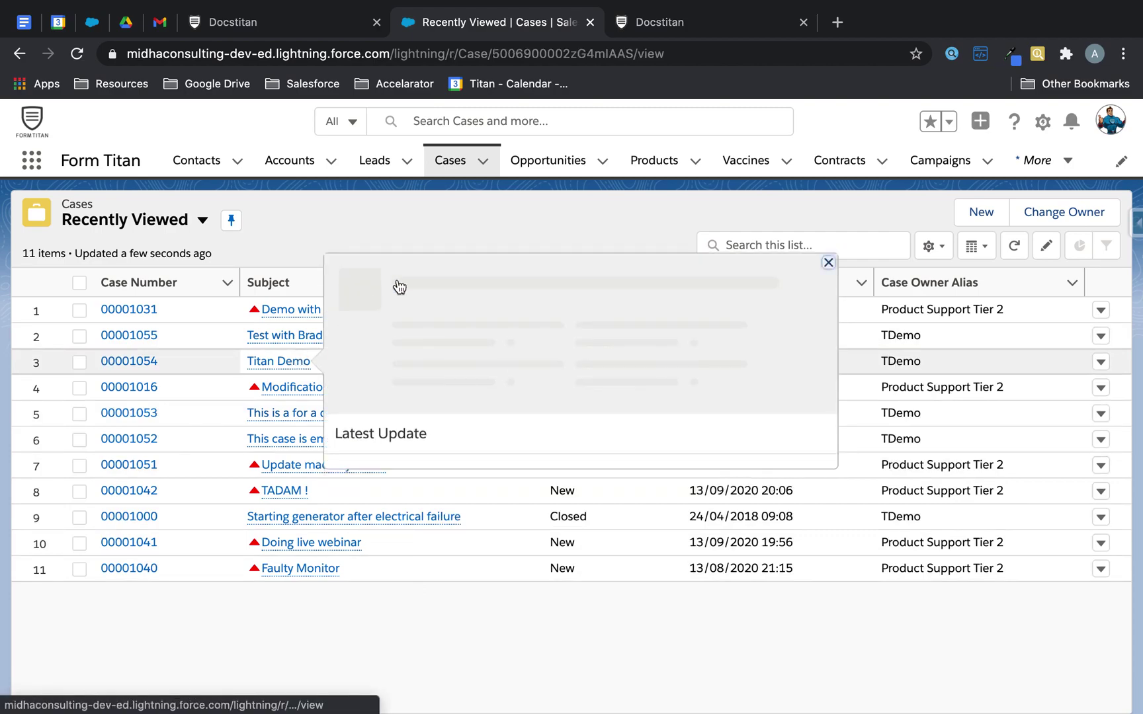
{"action": "double_click", "coordinate": [576, 49]}
{"action": "key", "text": "ctrl+c"}
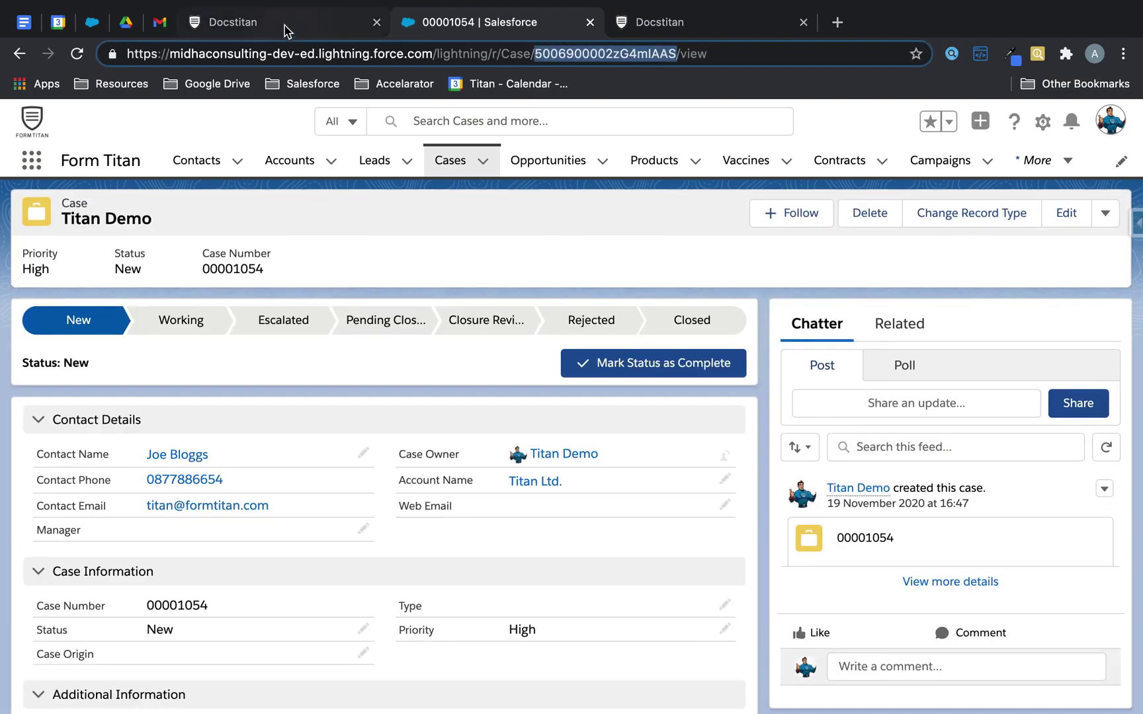
{"action": "left_click", "coordinate": [285, 30]}
{"action": "left_click", "coordinate": [628, 341]}
- Paste the case ID as caseid's default, then send Param: caseid as fld54 in the button's post message
{"action": "key", "text": "ctrl+v"}
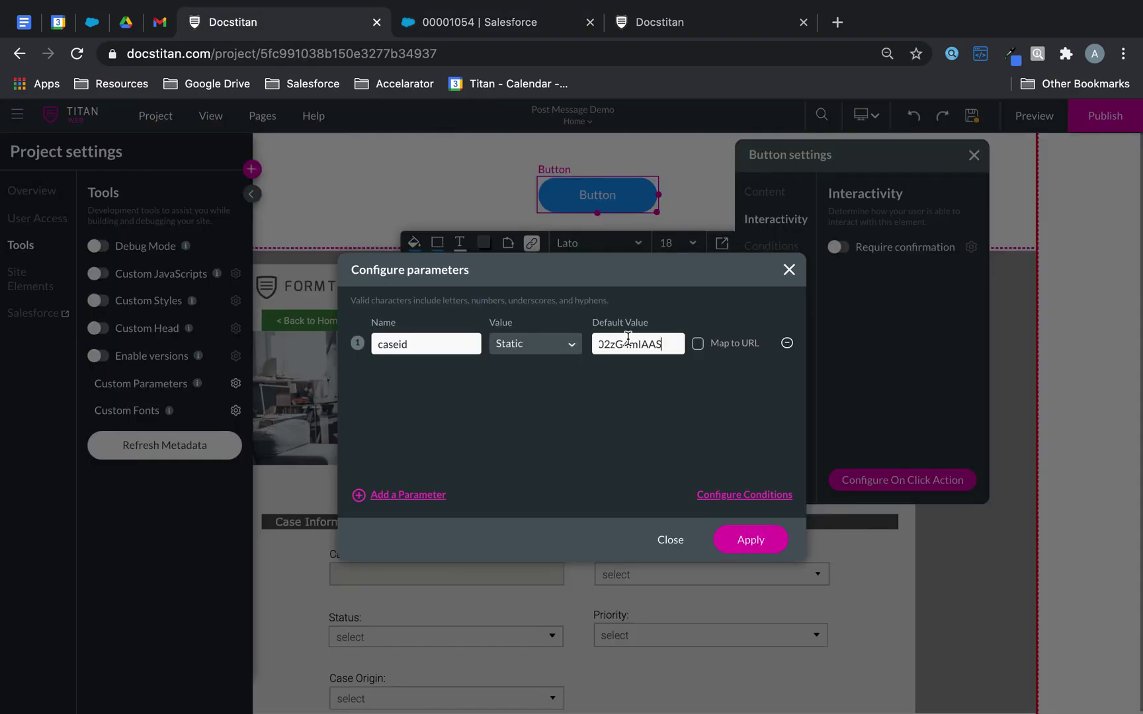
{"action": "left_click", "coordinate": [750, 542]}
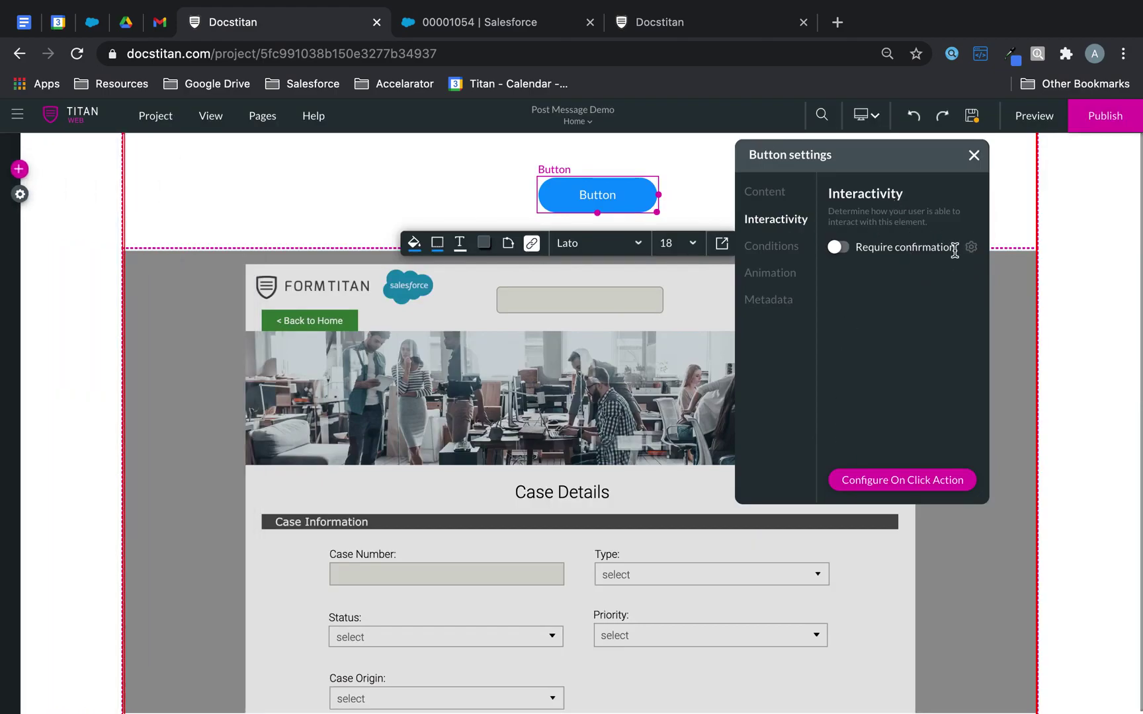
{"action": "left_click", "coordinate": [903, 480]}
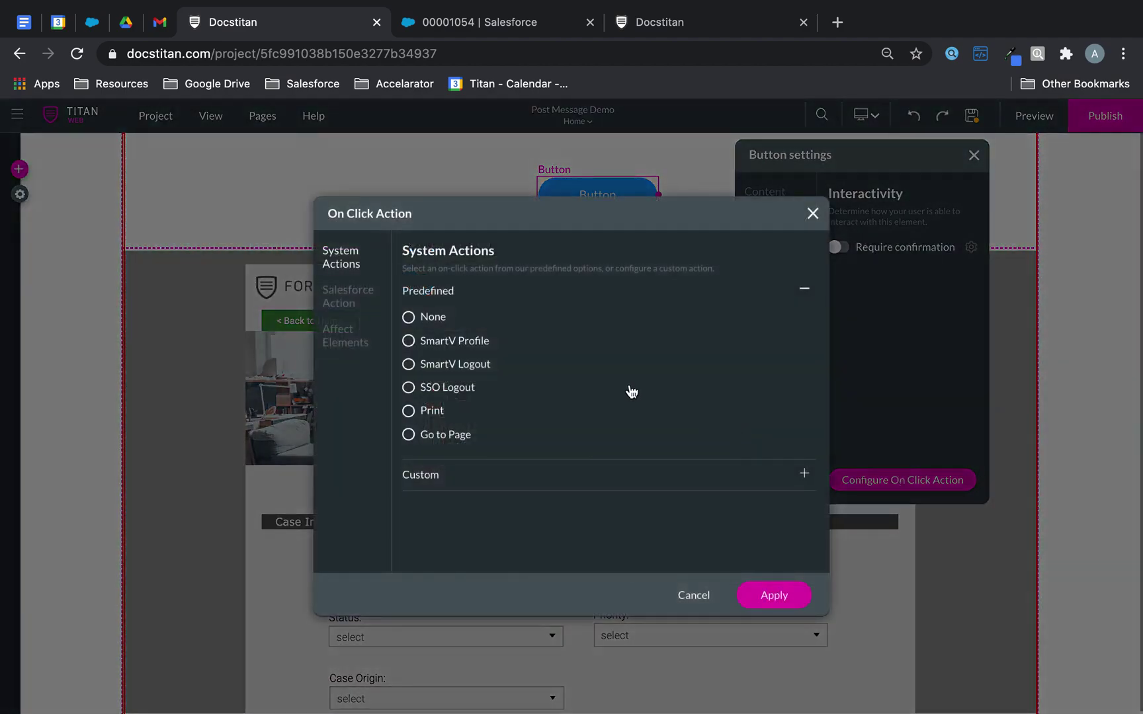
{"action": "left_click", "coordinate": [485, 475]}
{"action": "left_click", "coordinate": [577, 396]}
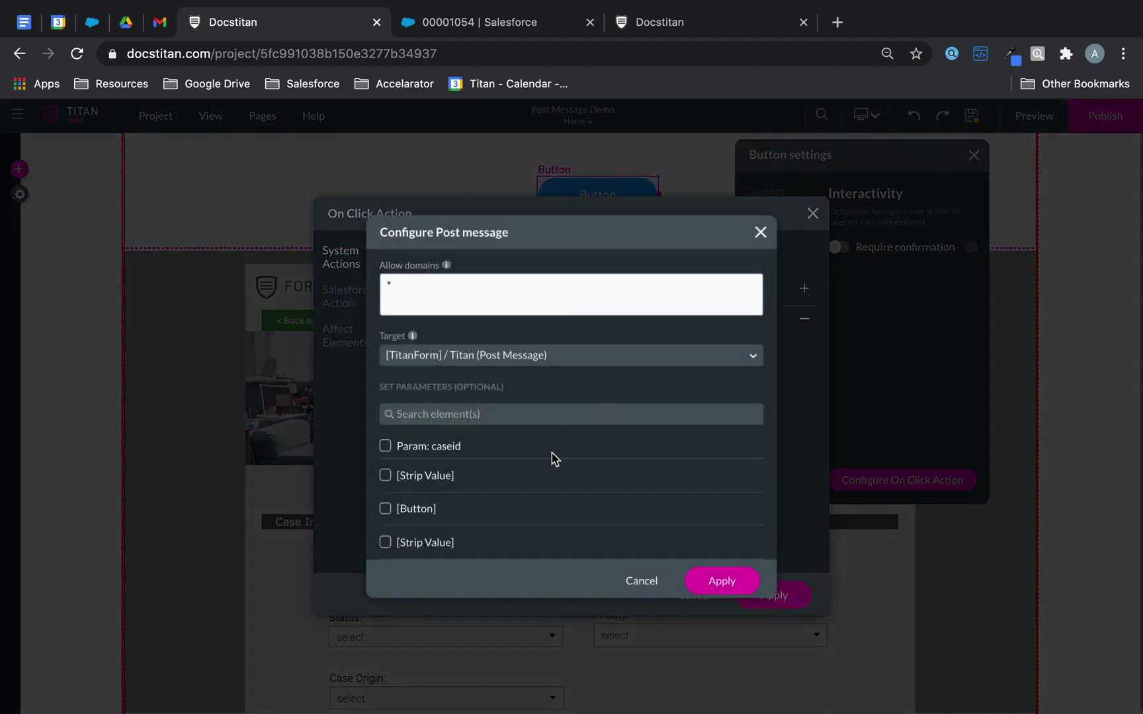
{"action": "left_click", "coordinate": [385, 442]}
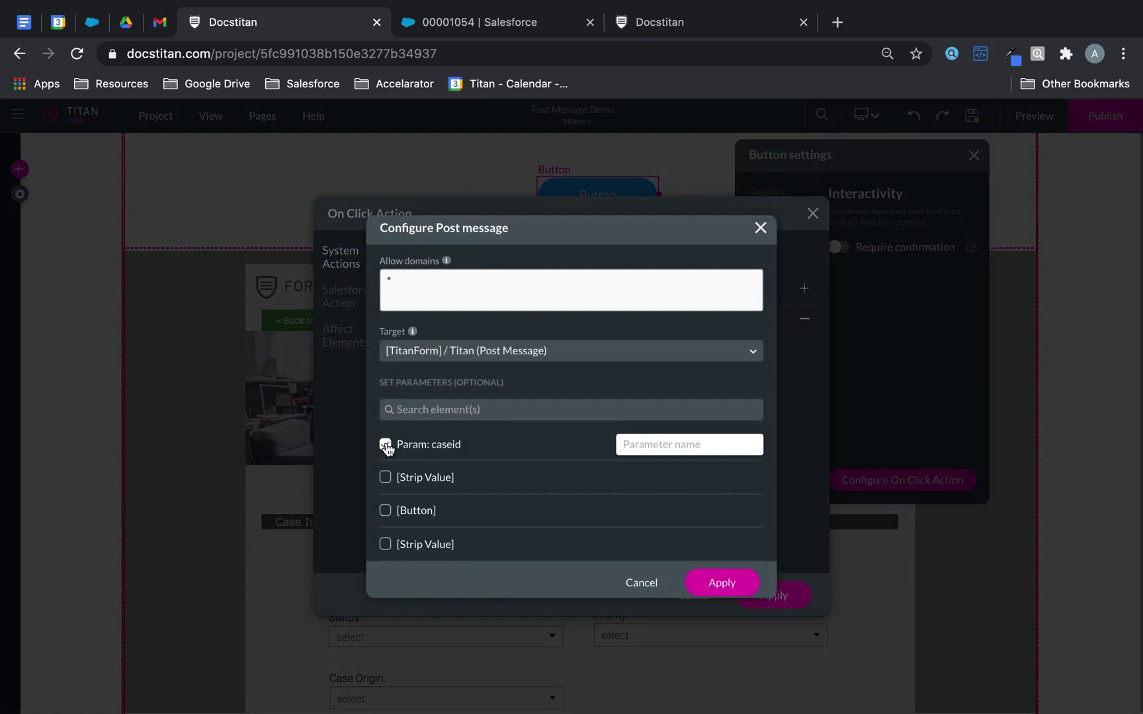
{"action": "left_click", "coordinate": [635, 450]}
{"action": "type", "text": "f"}
{"action": "left_click", "coordinate": [730, 585]}
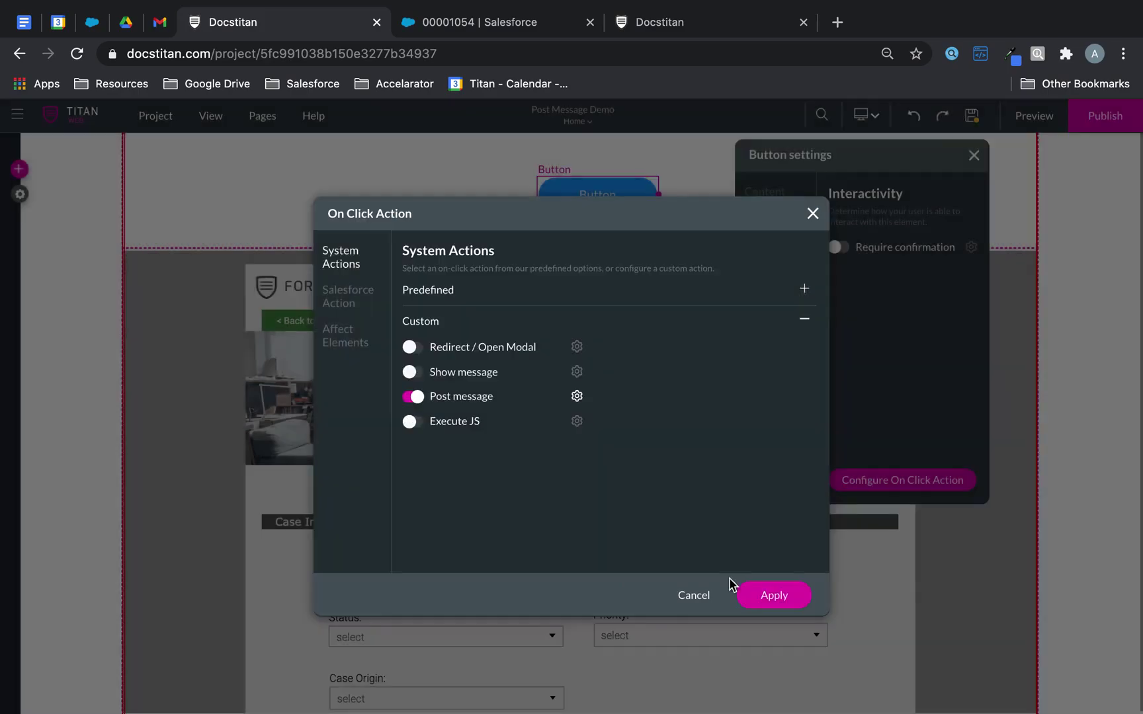
{"action": "left_click", "coordinate": [774, 596]}
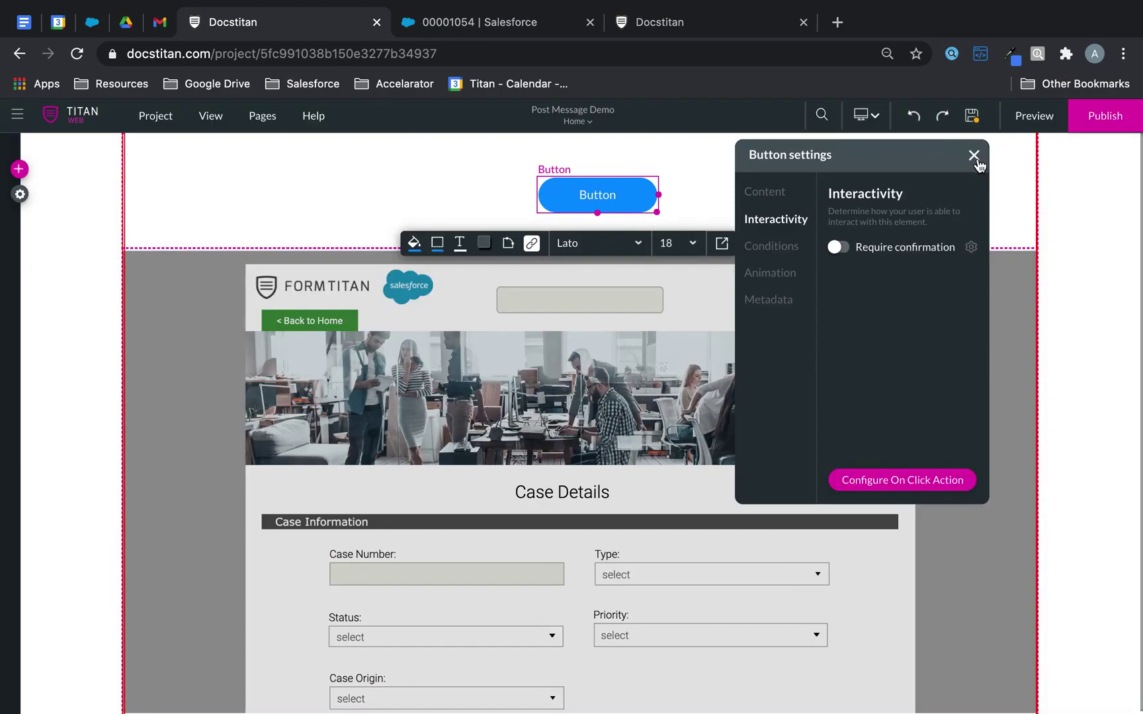
- Save the project, publish it, and launch the live site
{"action": "left_click", "coordinate": [975, 117]}
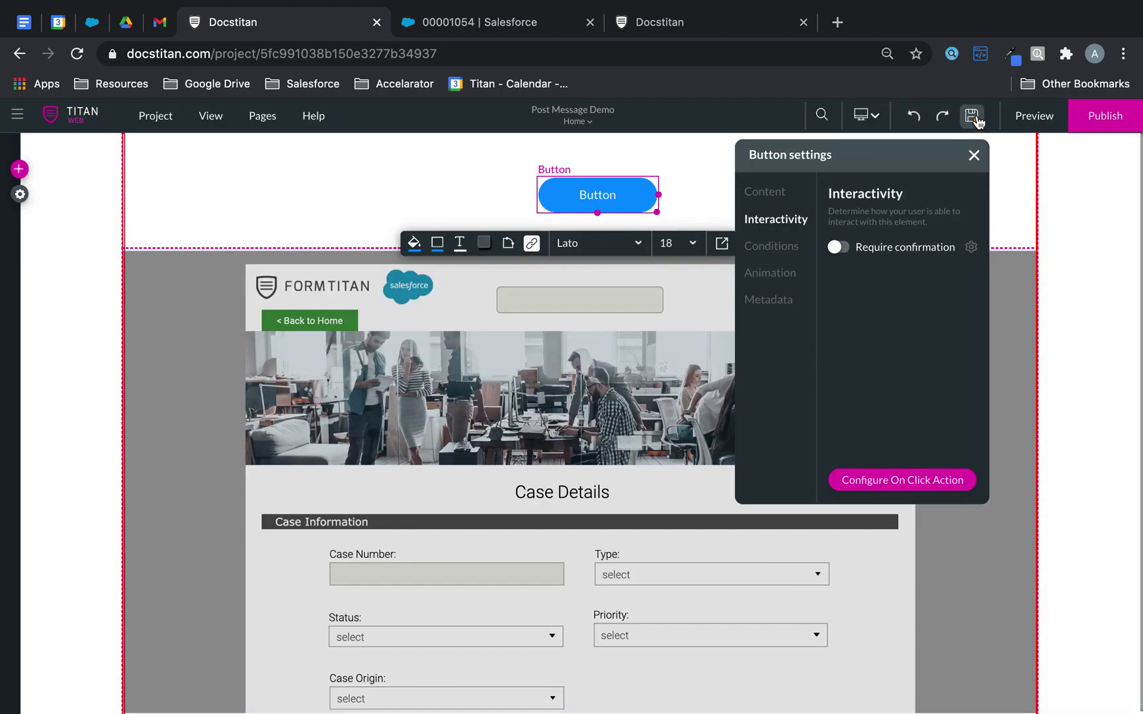
{"action": "left_click", "coordinate": [1101, 123]}
{"action": "left_click", "coordinate": [582, 369]}
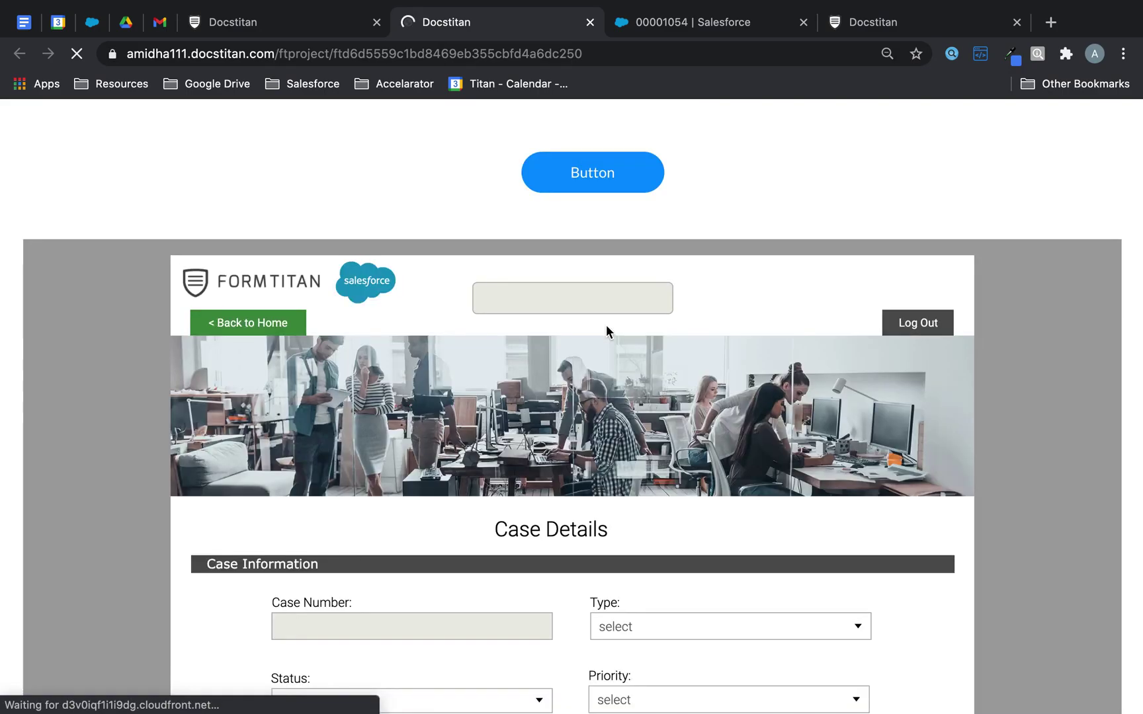
- Scroll the live page to verify the form shows the Titan Demo case, Status New, Priority High
{"action": "scroll", "coordinate": [606, 324], "scroll_direction": "down", "scroll_amount": 1}
{"action": "scroll", "coordinate": [607, 325], "scroll_direction": "down", "scroll_amount": 1}
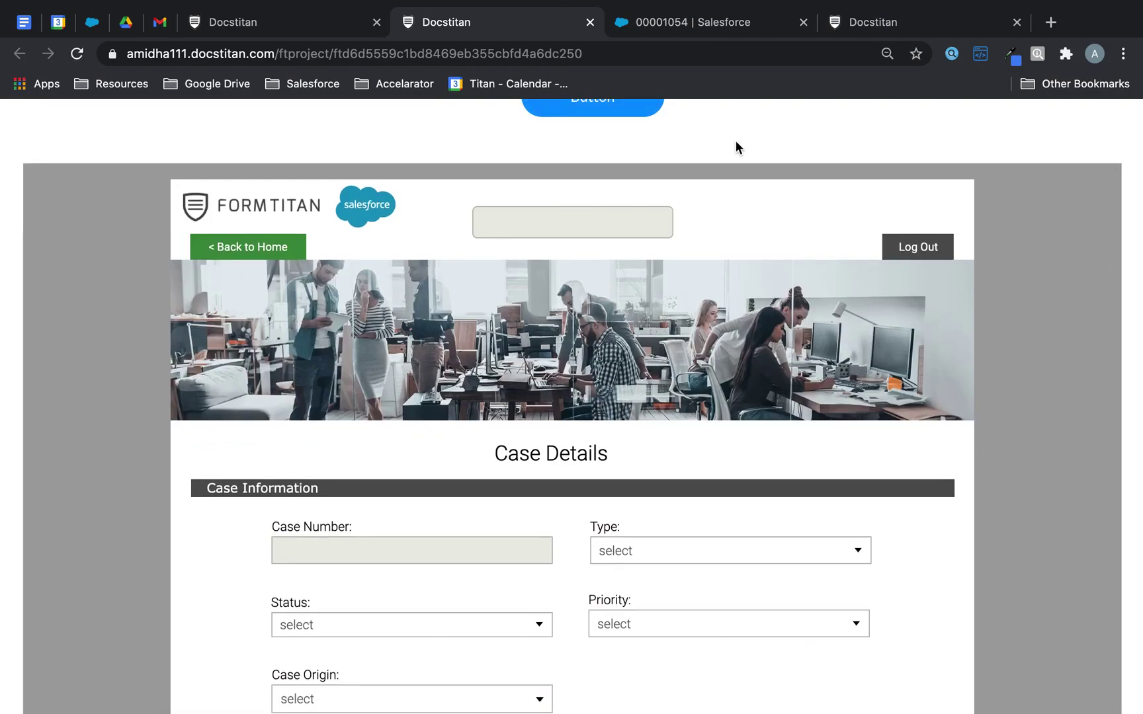
{"action": "scroll", "coordinate": [736, 143], "scroll_direction": "up", "scroll_amount": 1}
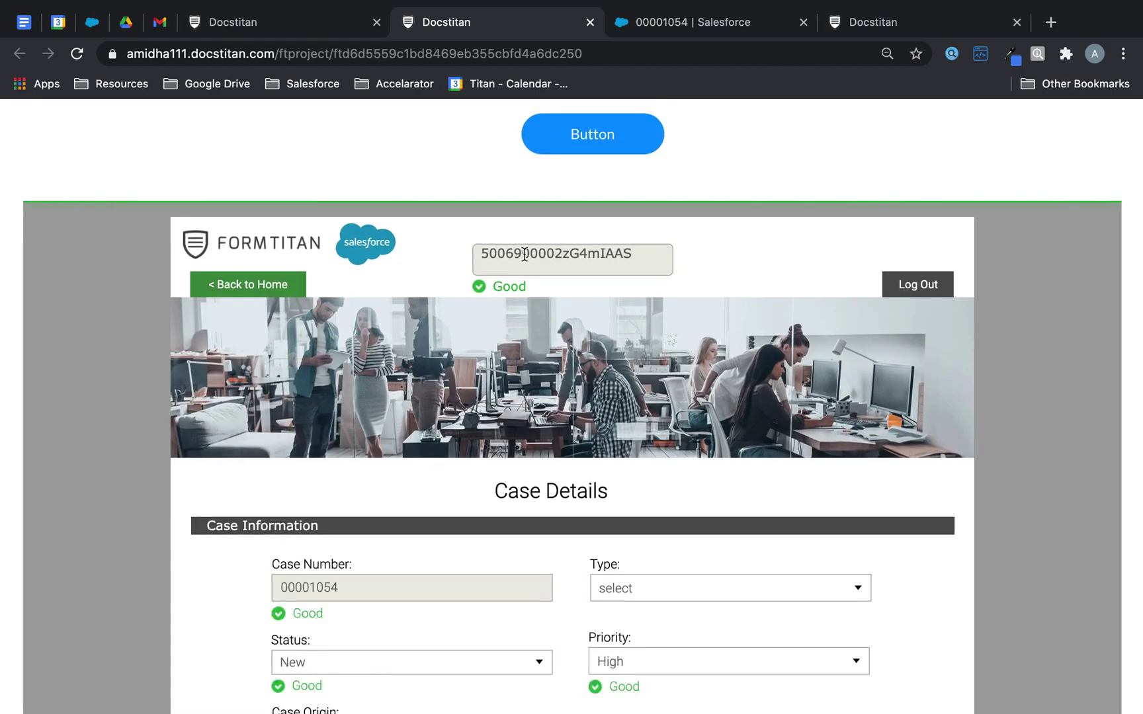
{"action": "scroll", "coordinate": [583, 409], "scroll_direction": "down", "scroll_amount": 5}
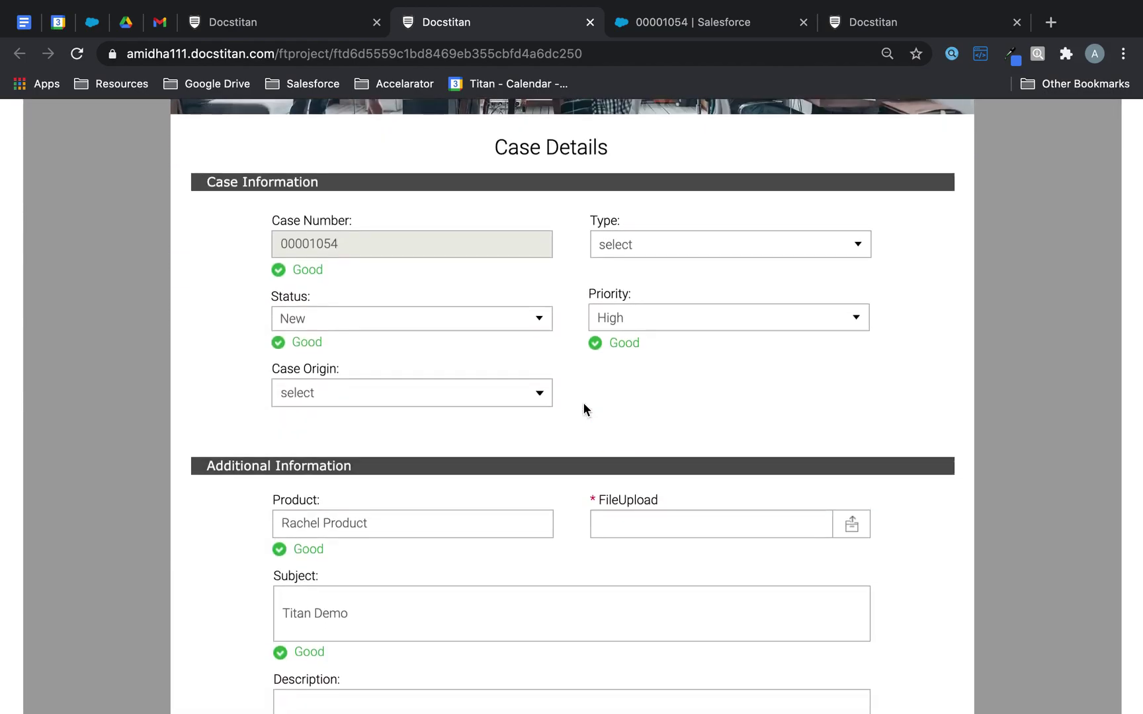
{"action": "scroll", "coordinate": [583, 404], "scroll_direction": "down", "scroll_amount": 2}
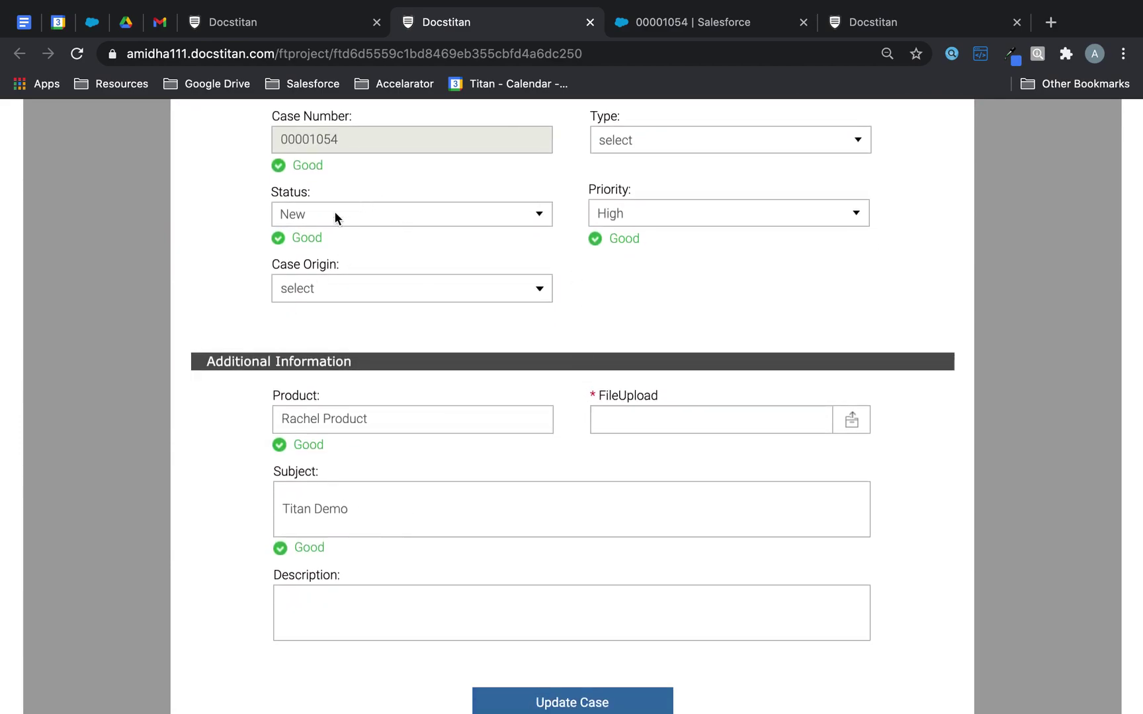
{"action": "scroll", "coordinate": [469, 390], "scroll_direction": "down", "scroll_amount": 1}
{"action": "scroll", "coordinate": [470, 394], "scroll_direction": "up", "scroll_amount": 8}
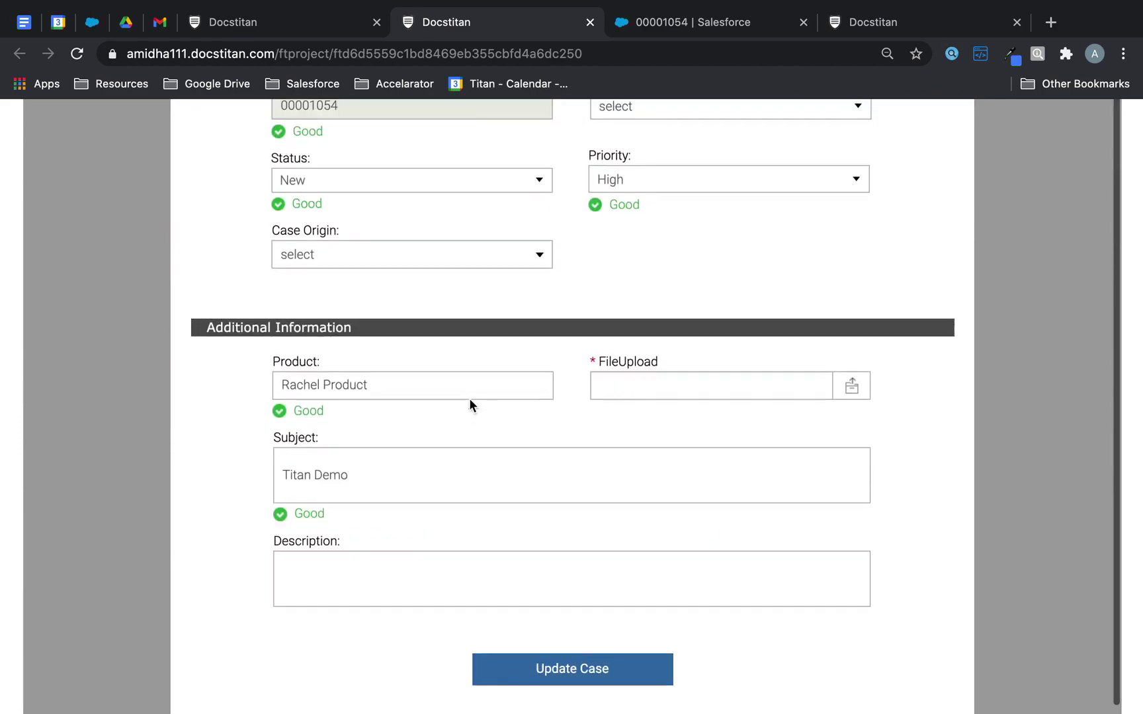